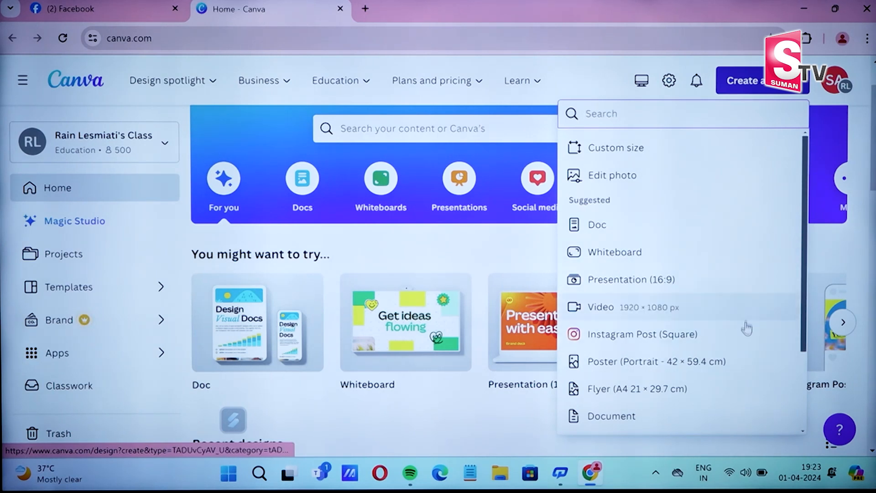
# - Start a new square Instagram Post design
pyautogui.click(746, 344)
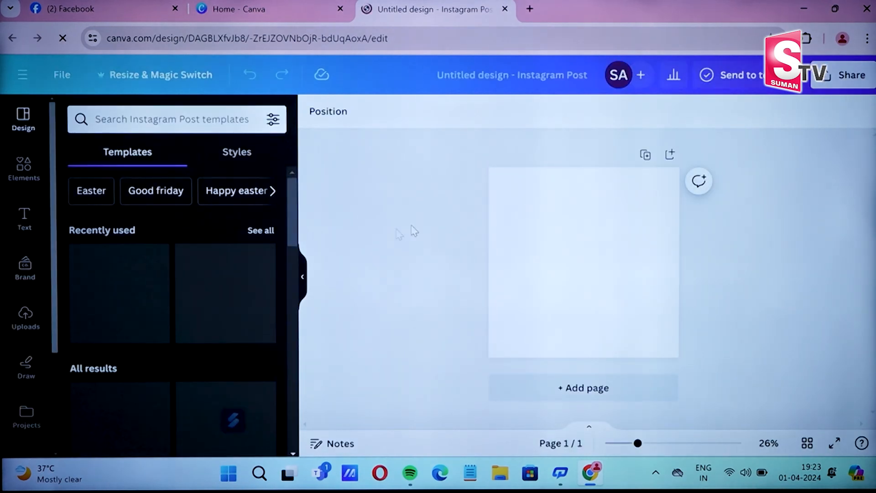
pyautogui.scroll(-2, 217, 288)
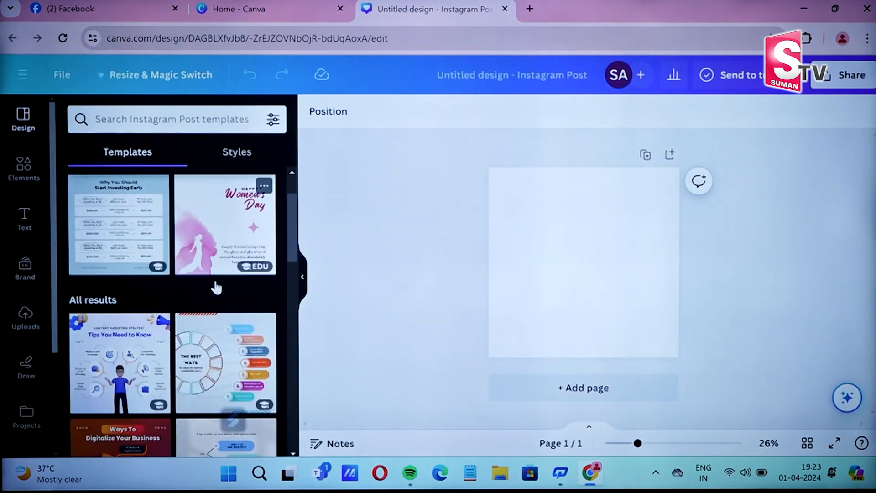
pyautogui.scroll(-6, 216, 287)
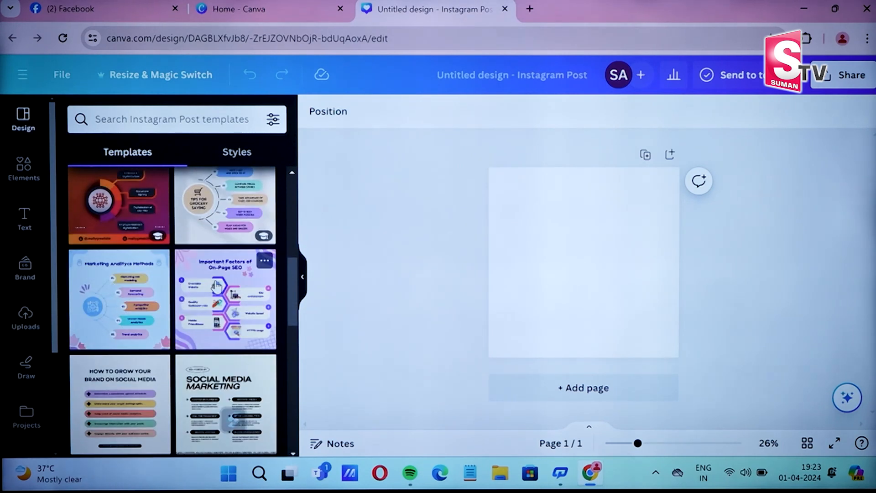
pyautogui.scroll(8, 216, 287)
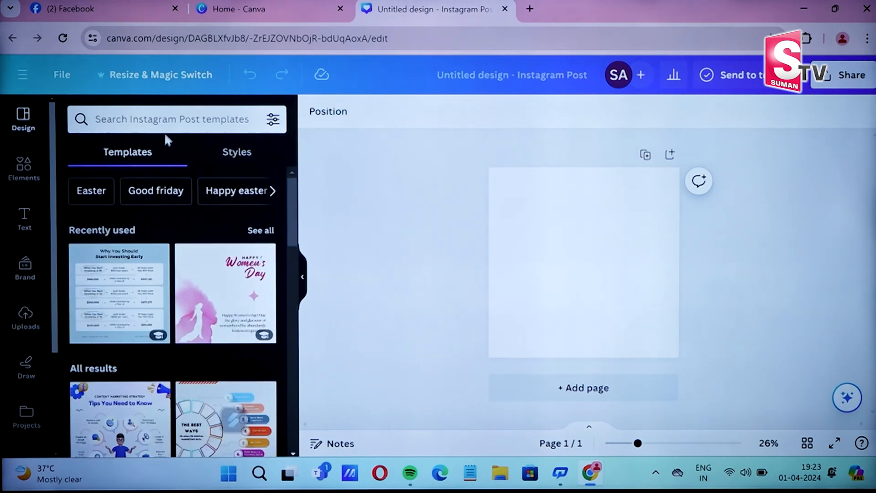
# - Search templates for 'digital marketing' and apply the blue-and-yellow Digitech agency template
pyautogui.click(167, 120)
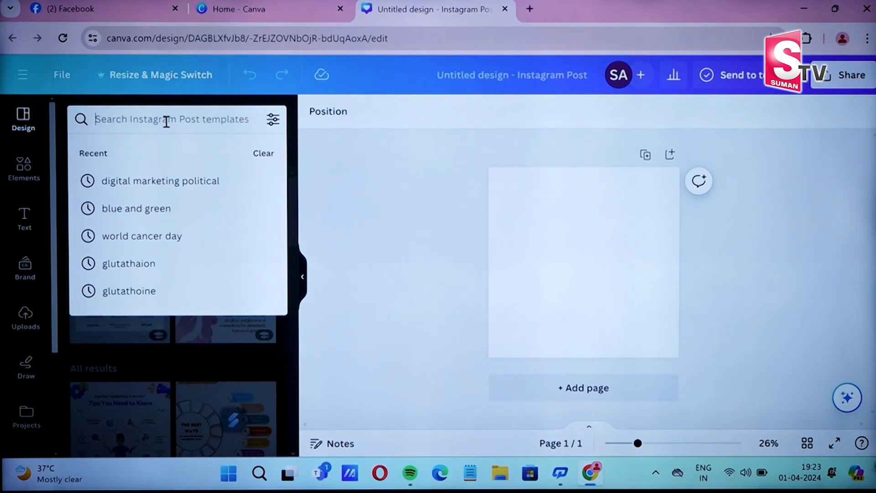
pyautogui.write('digita')
pyautogui.click(199, 242)
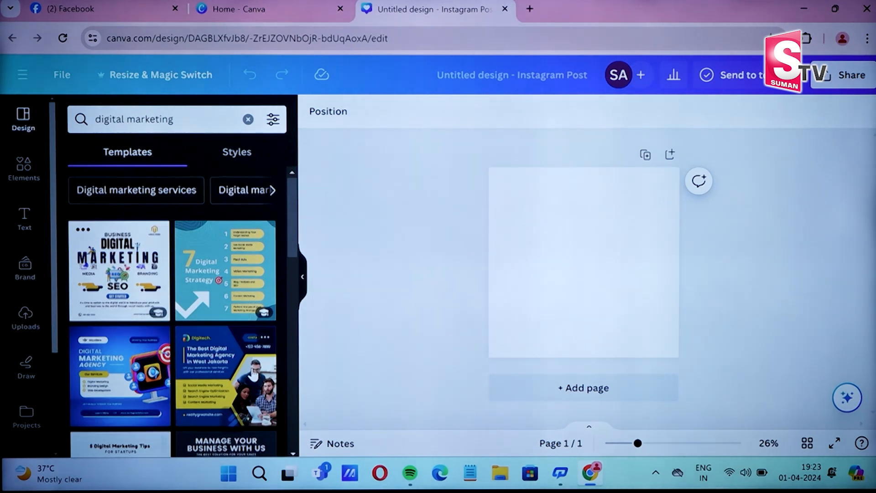
pyautogui.scroll(-5, 254, 374)
pyautogui.scroll(4, 252, 373)
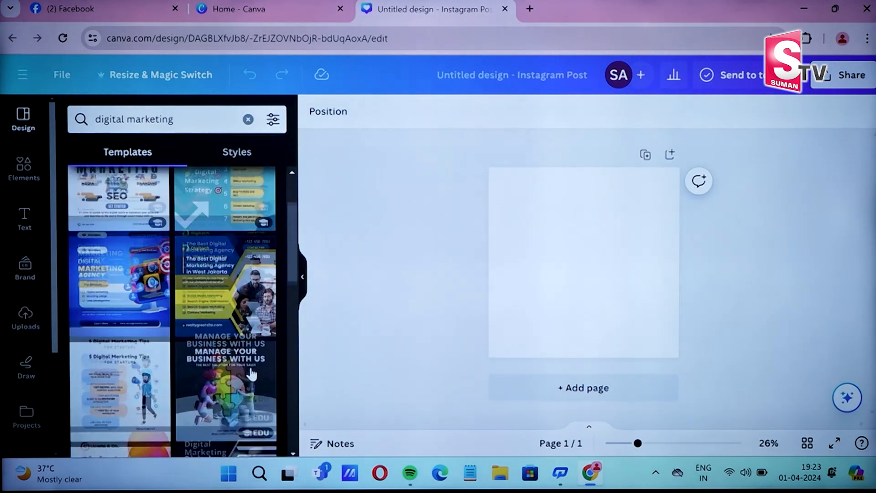
pyautogui.click(214, 294)
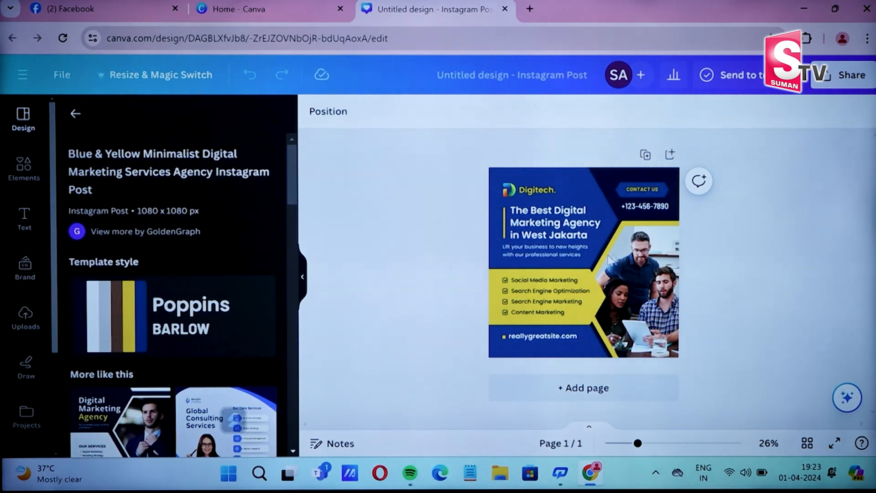
# - Replace the Digitech brand name with DiginomaD and delete the template's logo image
pyautogui.click(534, 196)
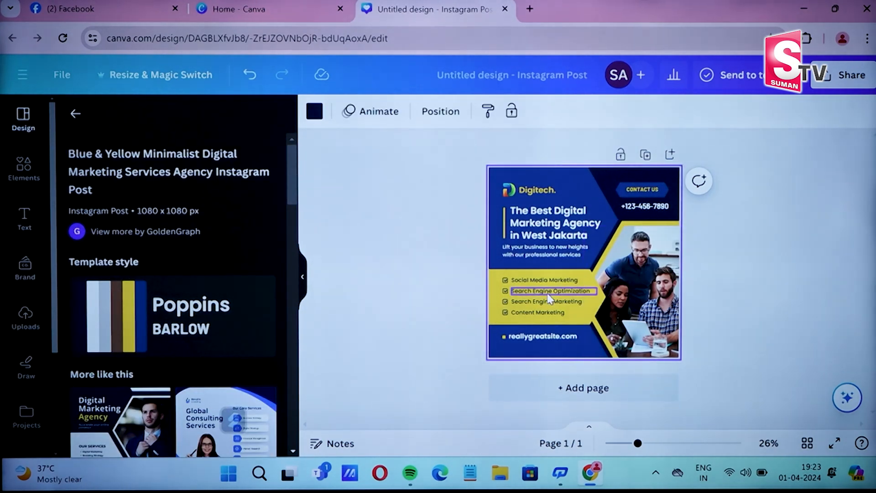
pyautogui.click(541, 194)
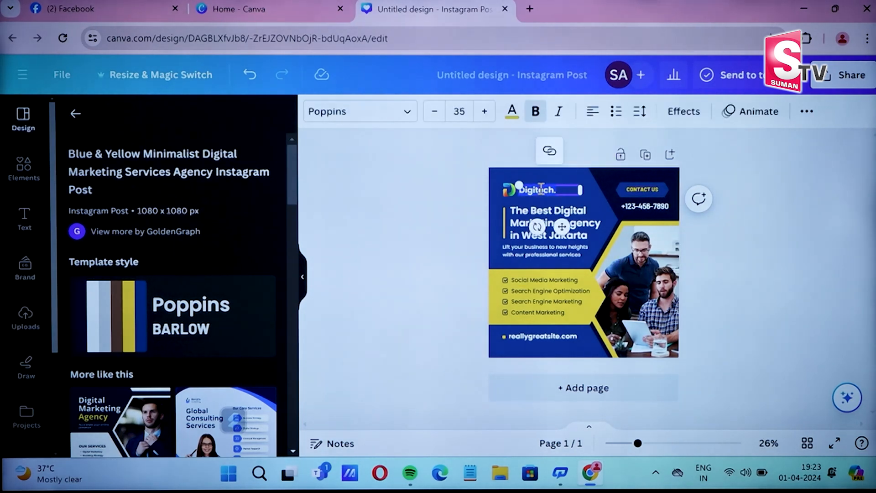
pyautogui.press('BackSpace')
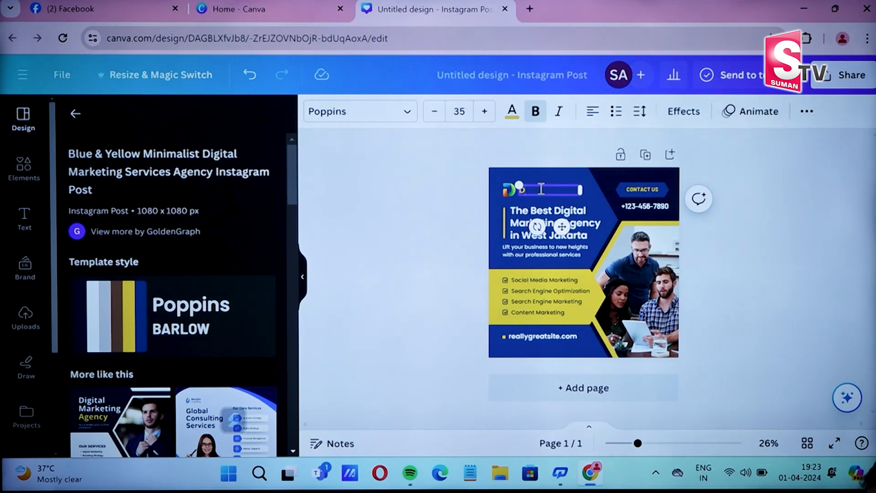
pyautogui.write('Diginomad')
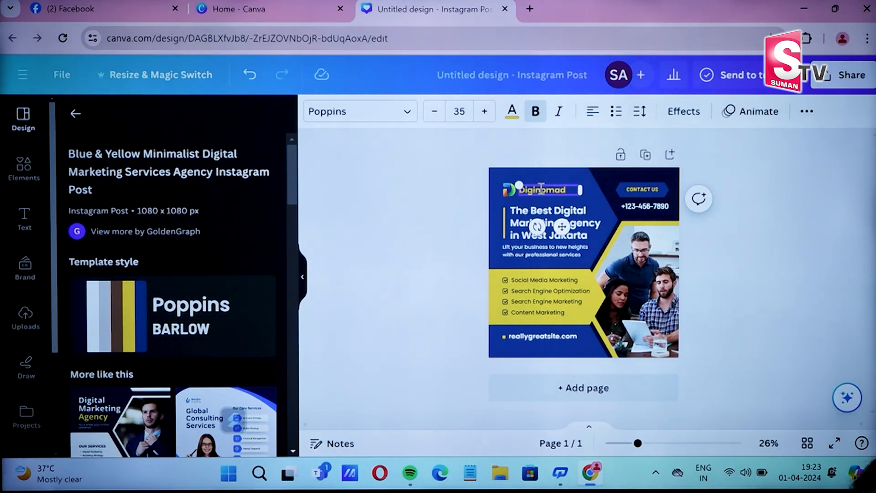
pyautogui.write('D')
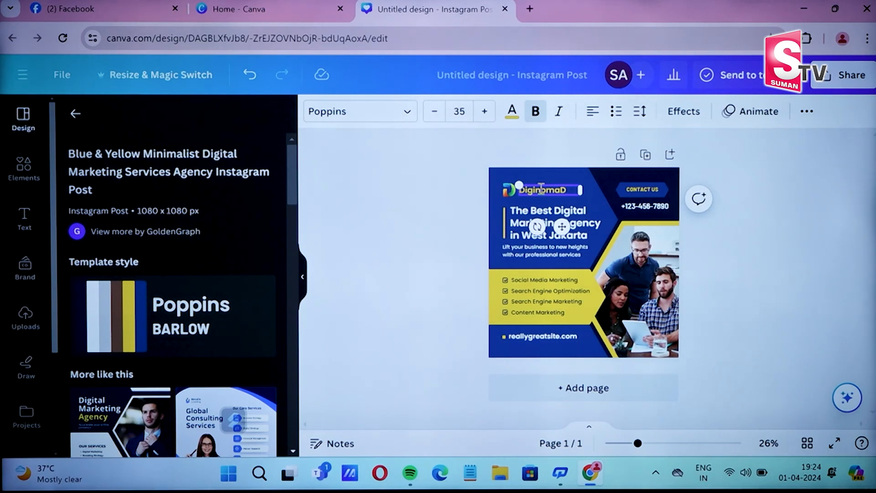
pyautogui.click(509, 197)
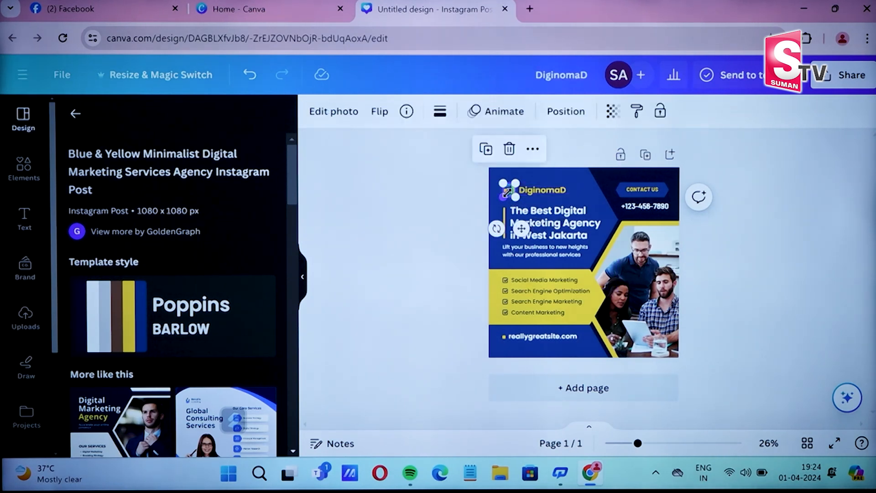
pyautogui.click(510, 150)
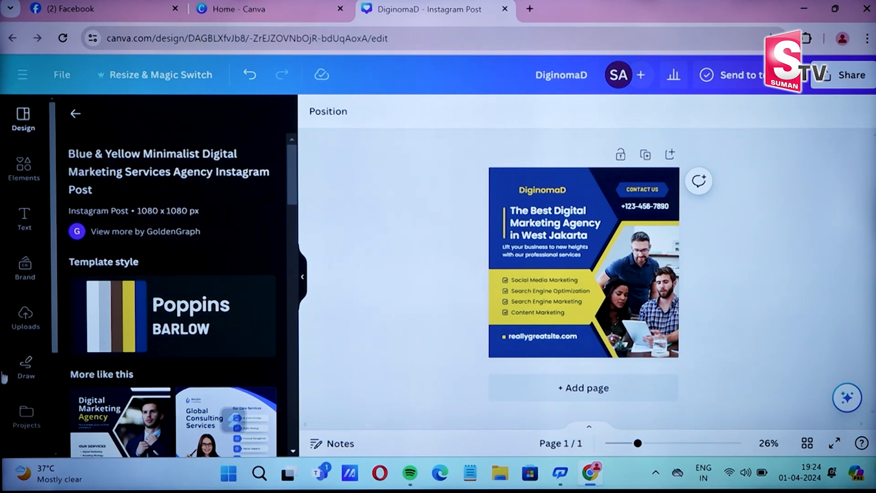
# - Add the uploaded DiginomaD logo and move it to the post's upper-left corner
pyautogui.click(35, 332)
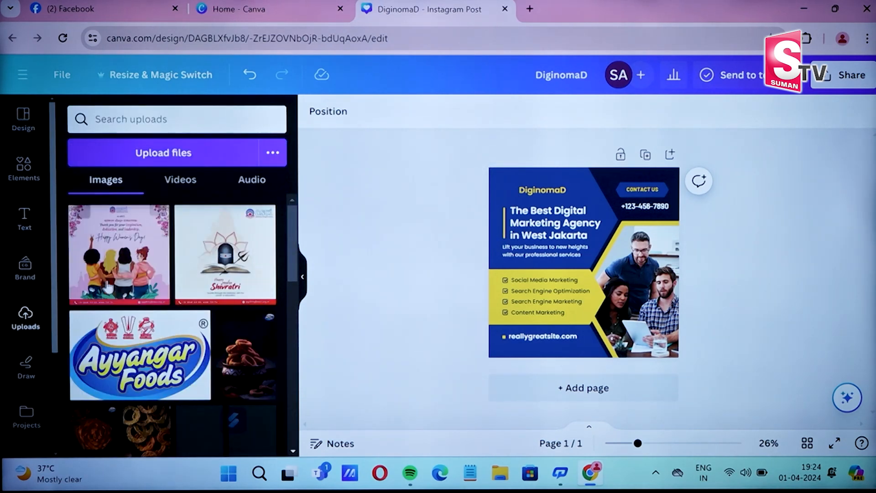
pyautogui.scroll(-5, 230, 303)
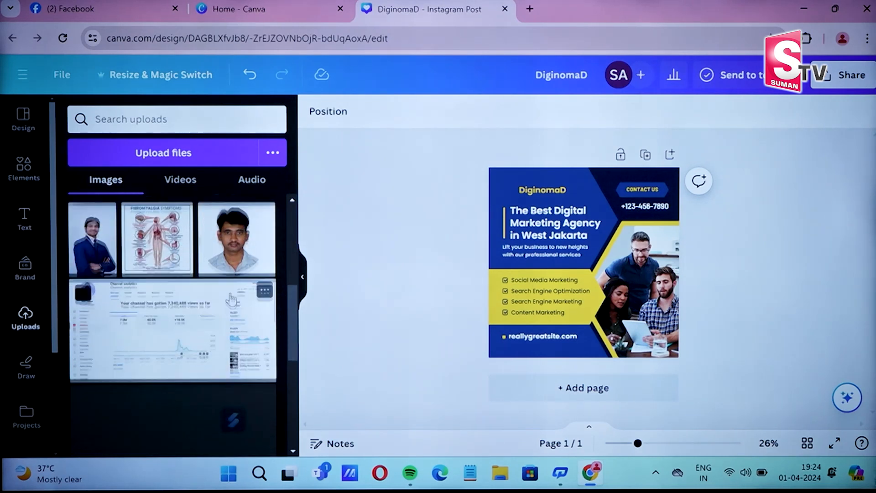
pyautogui.scroll(-6, 231, 299)
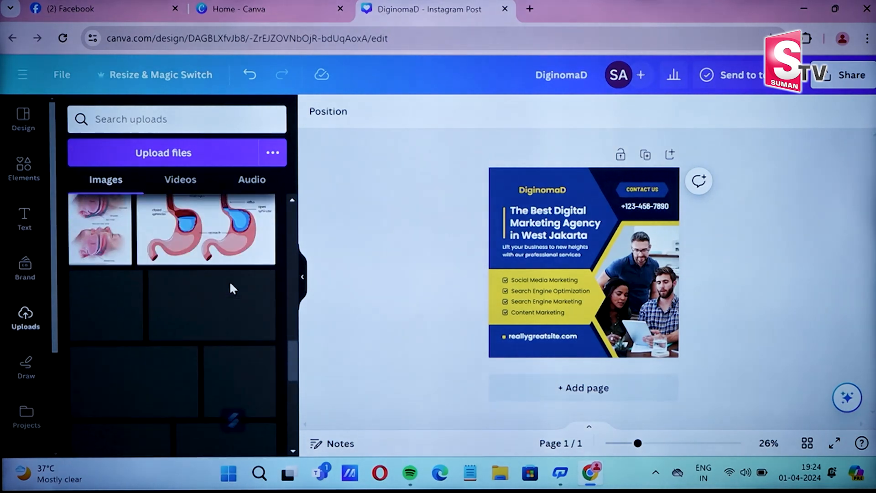
pyautogui.scroll(-3, 232, 286)
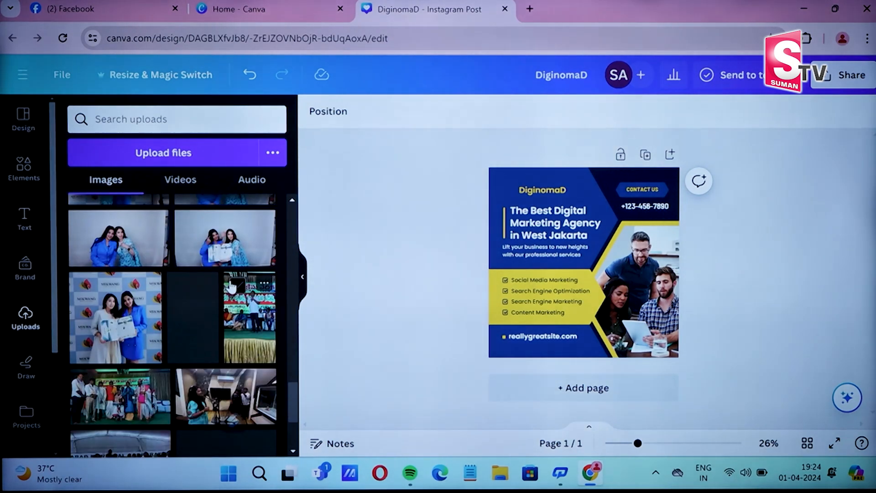
pyautogui.scroll(-3, 231, 286)
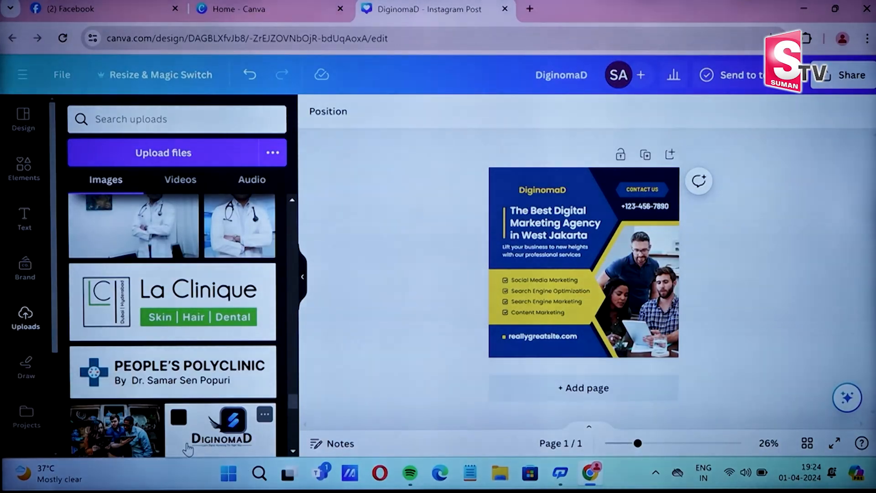
pyautogui.click(188, 449)
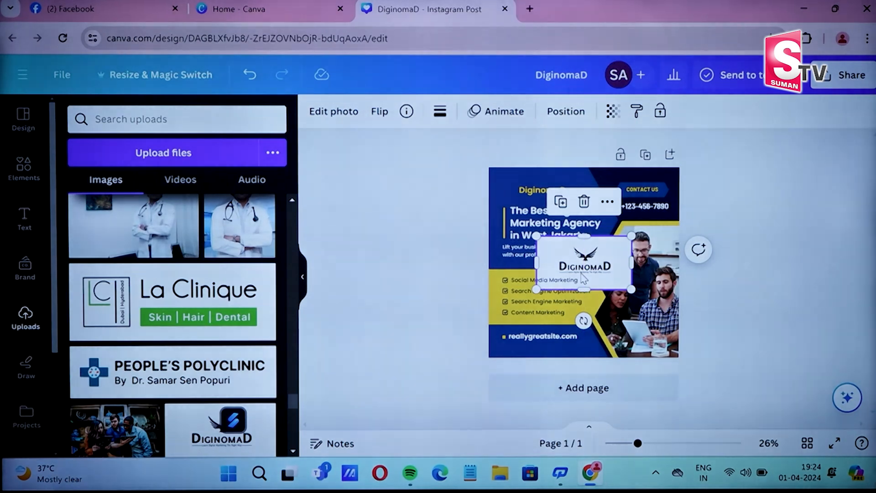
pyautogui.moveTo(583, 277); pyautogui.dragTo(511, 192)
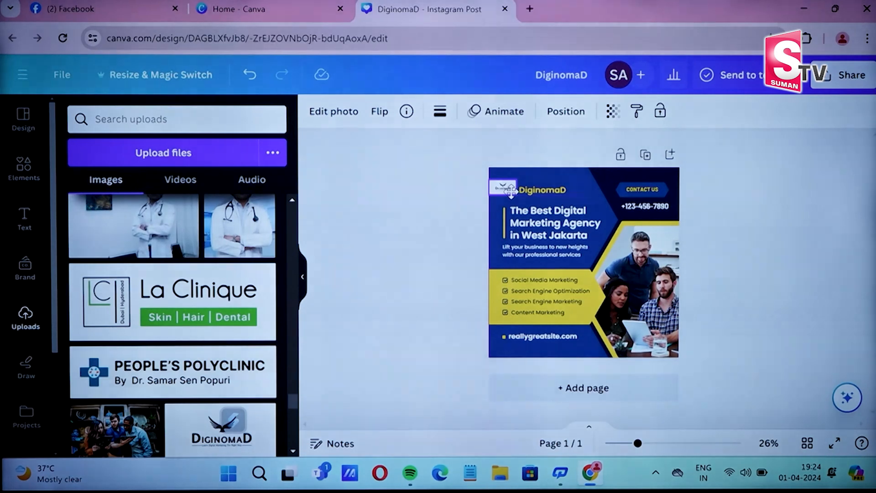
# - Shrink the logo to a small mark (about 195 by 110) beside the brand name
pyautogui.click(511, 191)
pyautogui.moveTo(511, 191); pyautogui.dragTo(587, 245)
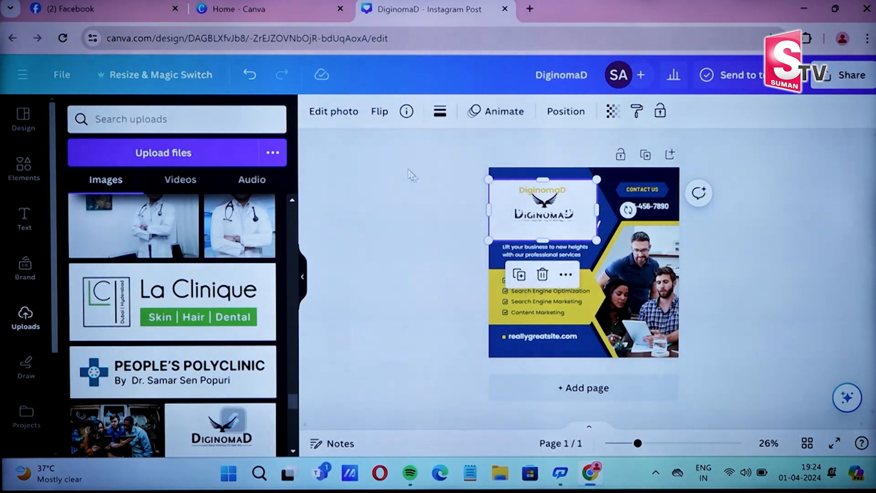
pyautogui.click(336, 114)
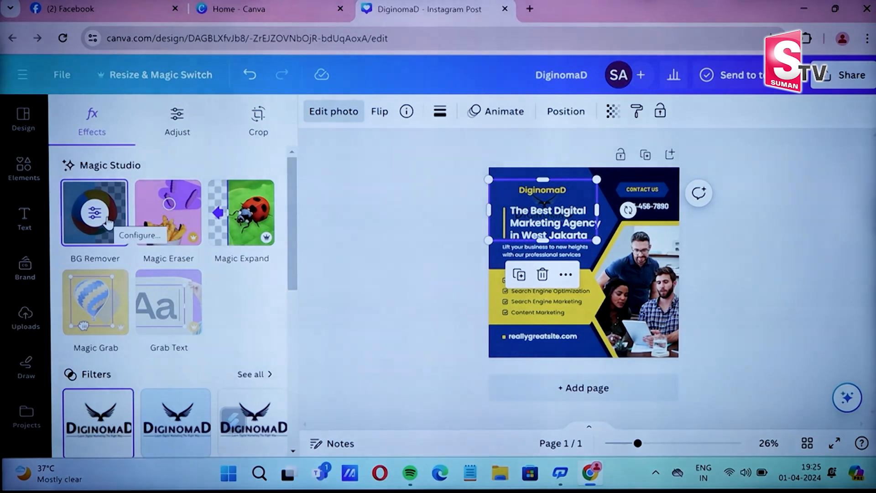
pyautogui.moveTo(596, 239); pyautogui.dragTo(540, 152)
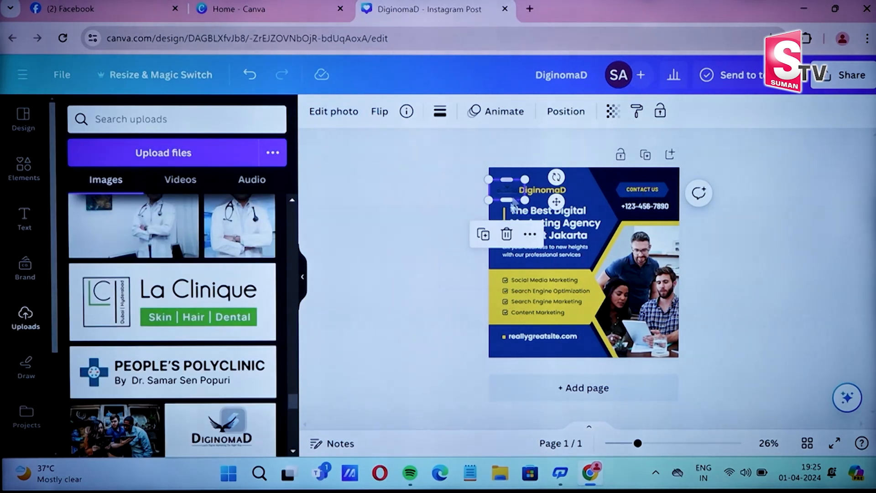
pyautogui.click(438, 197)
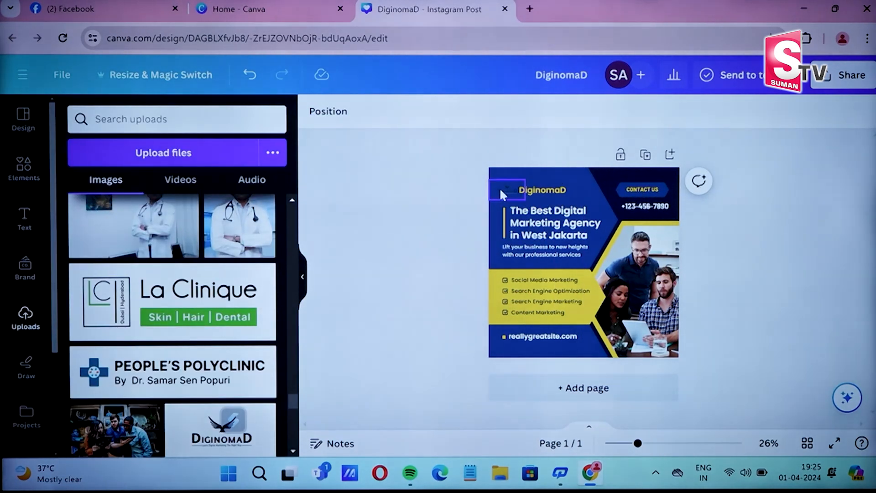
pyautogui.click(501, 191)
pyautogui.moveTo(502, 191)
pyautogui.mouseDown()
pyautogui.moveTo(570, 181)
pyautogui.moveTo(502, 189)
pyautogui.mouseUp()
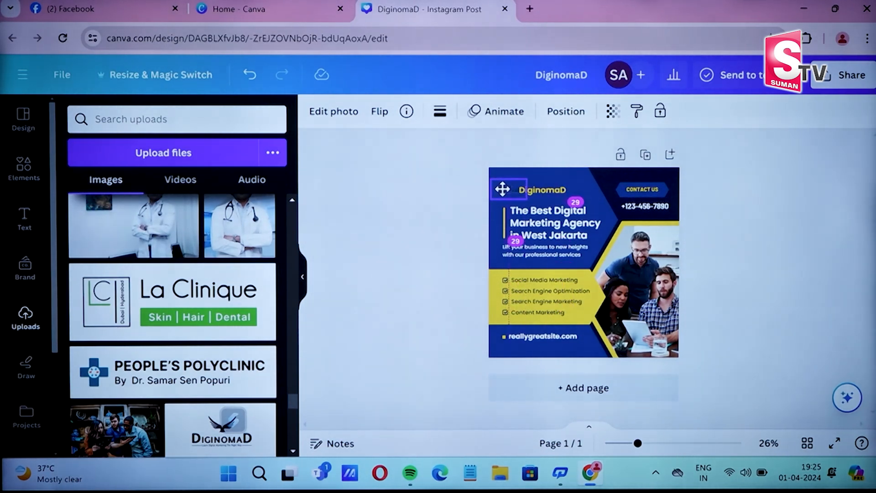
pyautogui.click(738, 182)
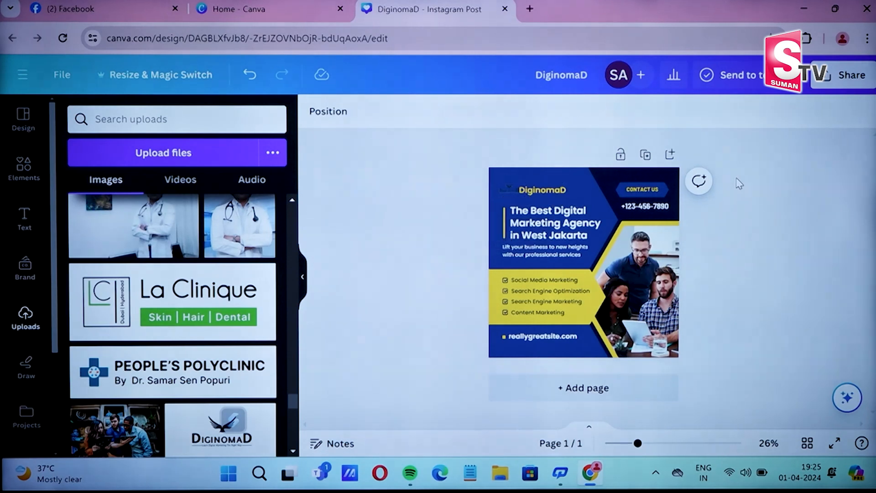
# - Replace the contact phone number with the new phone number
pyautogui.click(630, 210)
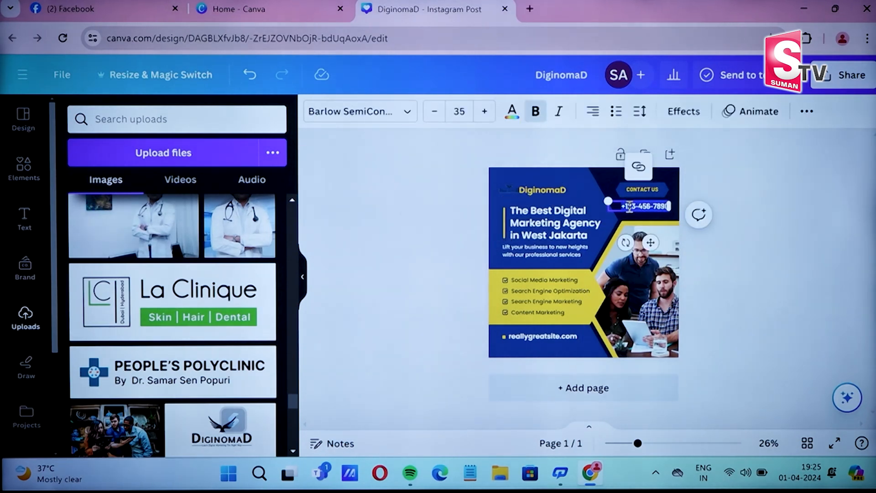
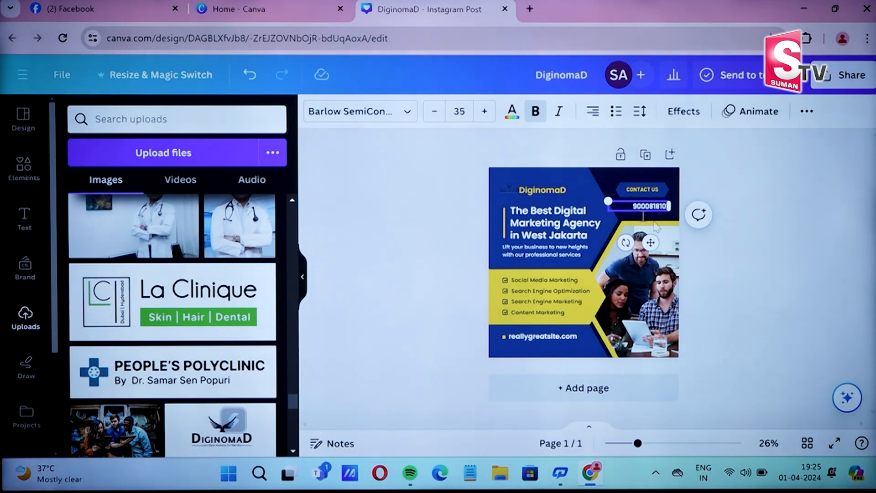
pyautogui.click(696, 371)
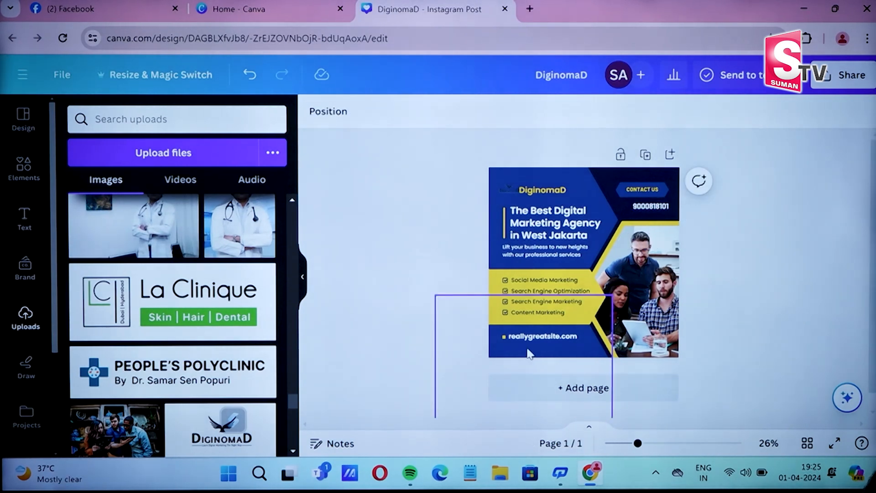
# - Replace the website address with diginomad.in
pyautogui.click(547, 338)
pyautogui.click(548, 336)
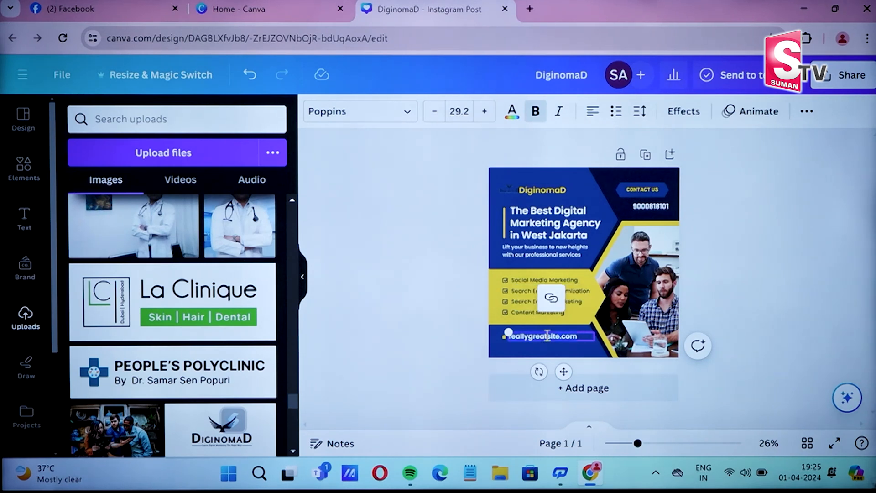
pyautogui.press('BackSpace')
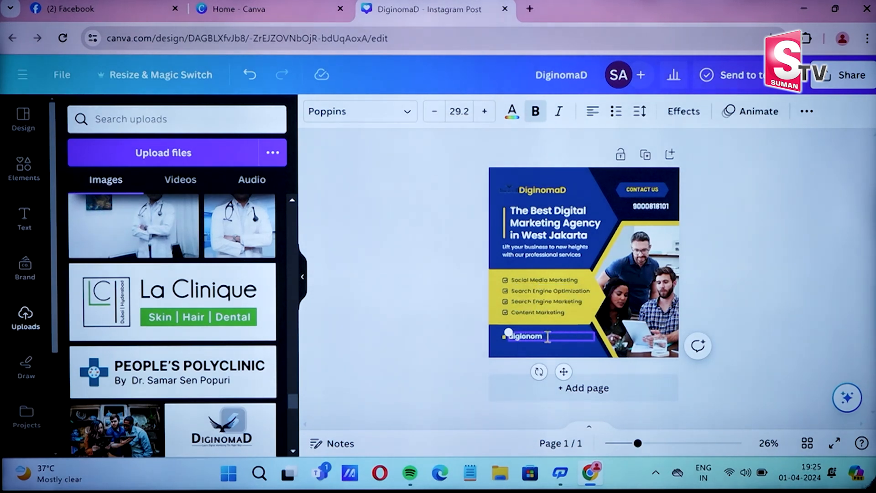
pyautogui.write('diglonomad.in')
pyautogui.click(805, 298)
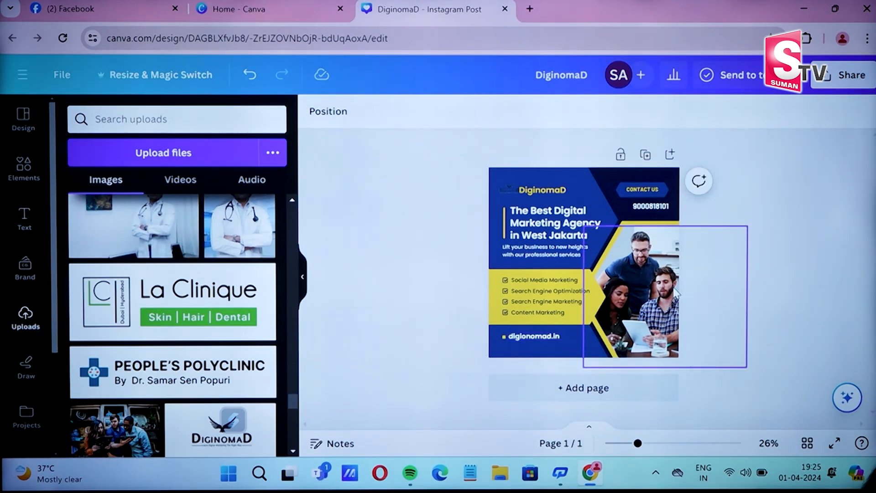
pyautogui.click(676, 294)
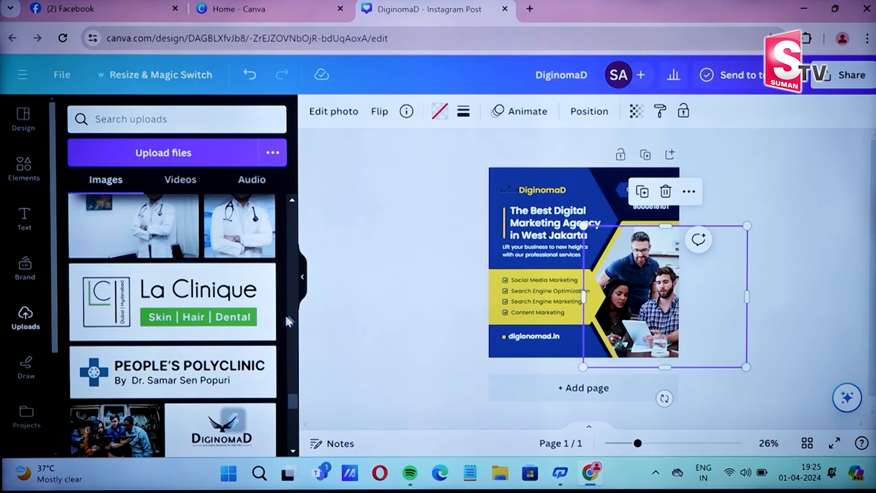
# - Add the woman's photo from Uploads and delete the team photo, keeping its frame
pyautogui.scroll(-3, 245, 339)
pyautogui.scroll(-10, 242, 334)
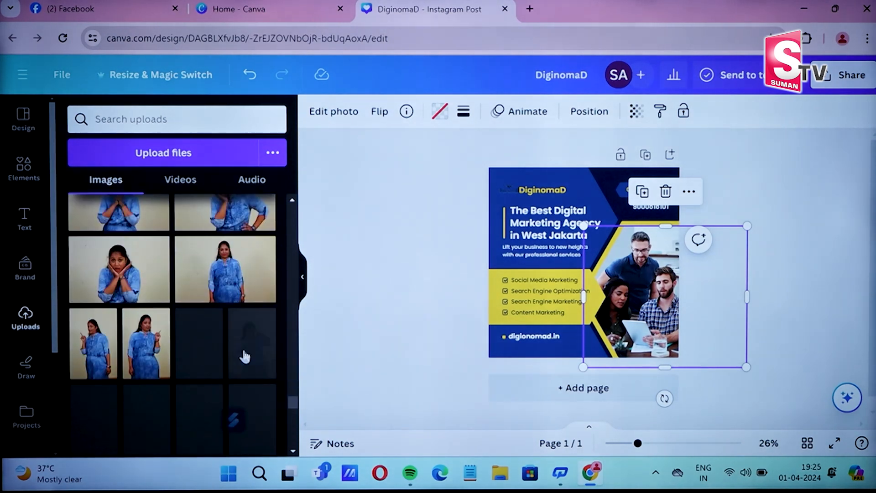
pyautogui.scroll(2, 245, 354)
pyautogui.scroll(-5, 245, 355)
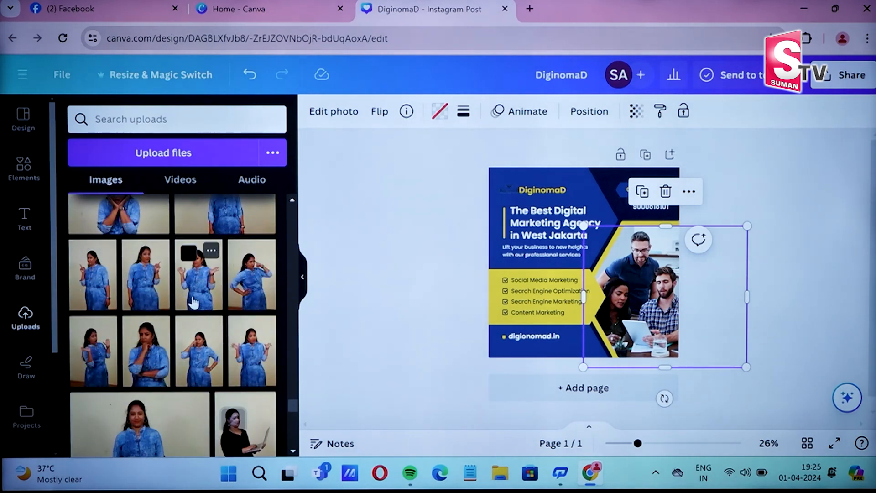
pyautogui.click(194, 302)
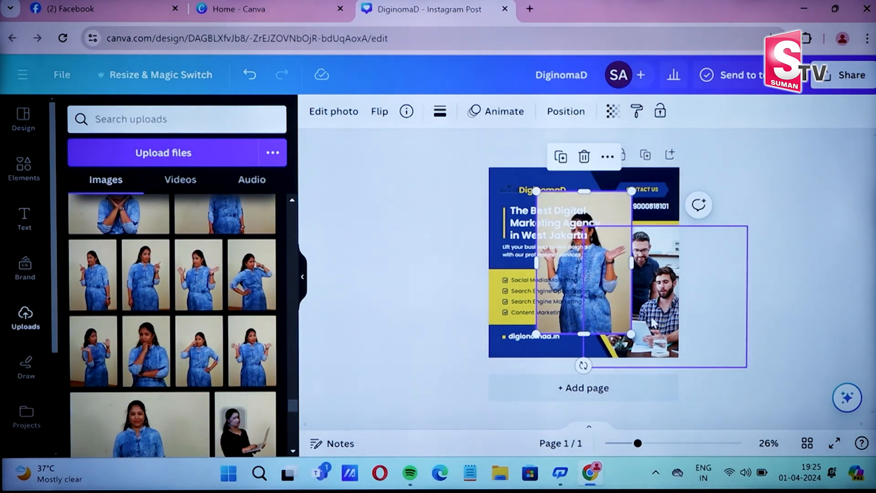
pyautogui.click(665, 191)
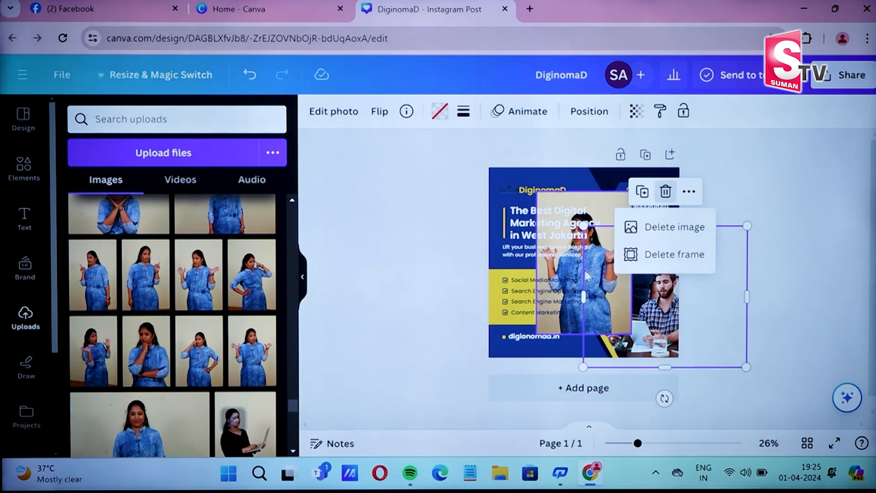
pyautogui.click(654, 237)
pyautogui.moveTo(614, 278); pyautogui.dragTo(579, 273)
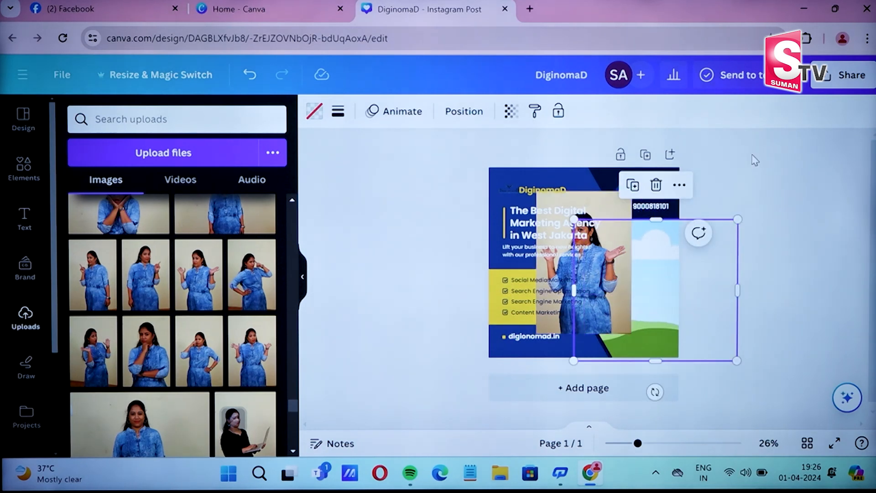
pyautogui.click(753, 158)
# - Position the woman's photo on the right side, extending its frame upward
pyautogui.moveTo(629, 225); pyautogui.dragTo(648, 268)
pyautogui.moveTo(654, 219); pyautogui.dragTo(653, 197)
pyautogui.click(782, 217)
pyautogui.moveTo(660, 279); pyautogui.dragTo(667, 302)
pyautogui.click(718, 192)
pyautogui.click(661, 246)
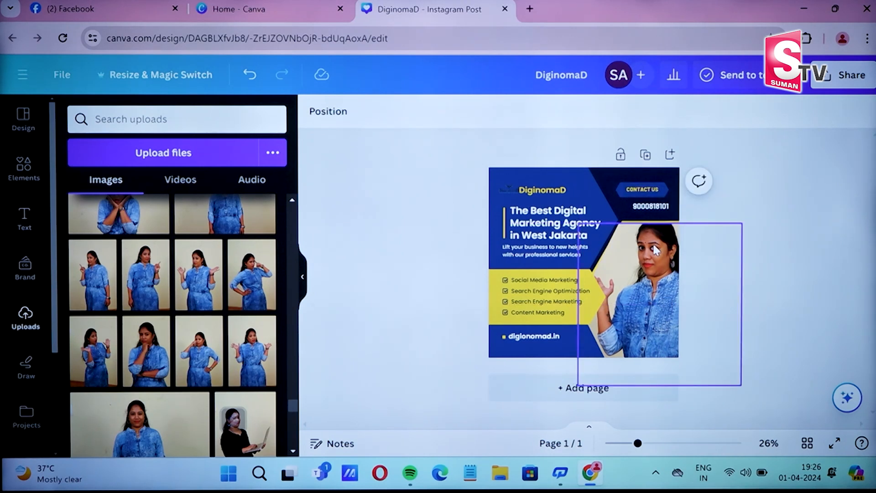
# - Remove the photo's background, then shrink and reposition it on the right
pyautogui.click(331, 112)
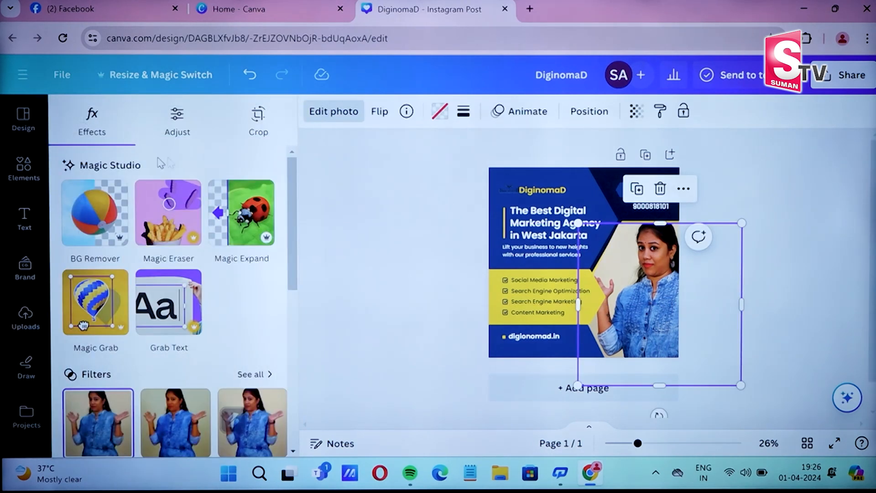
pyautogui.click(102, 218)
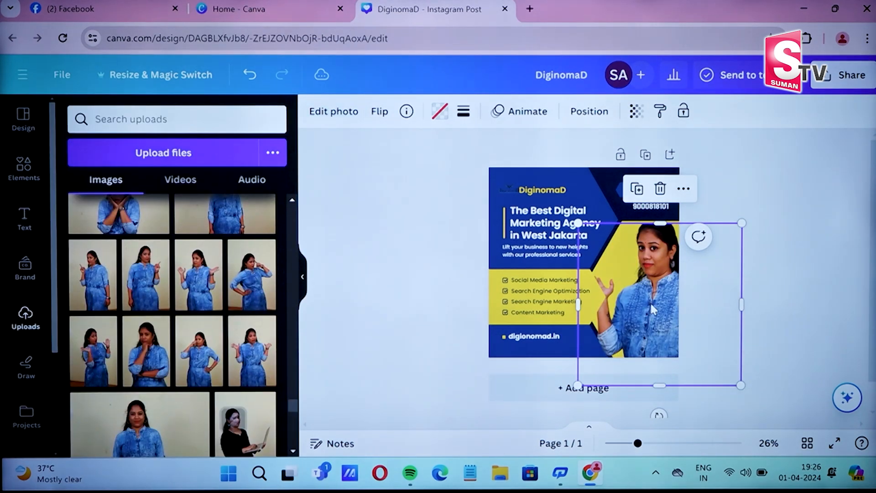
pyautogui.moveTo(740, 384); pyautogui.dragTo(707, 352)
pyautogui.moveTo(670, 296)
pyautogui.mouseDown()
pyautogui.moveTo(657, 307)
pyautogui.moveTo(641, 277)
pyautogui.moveTo(658, 302)
pyautogui.mouseUp()
pyautogui.moveTo(641, 236); pyautogui.dragTo(641, 227)
pyautogui.click(769, 263)
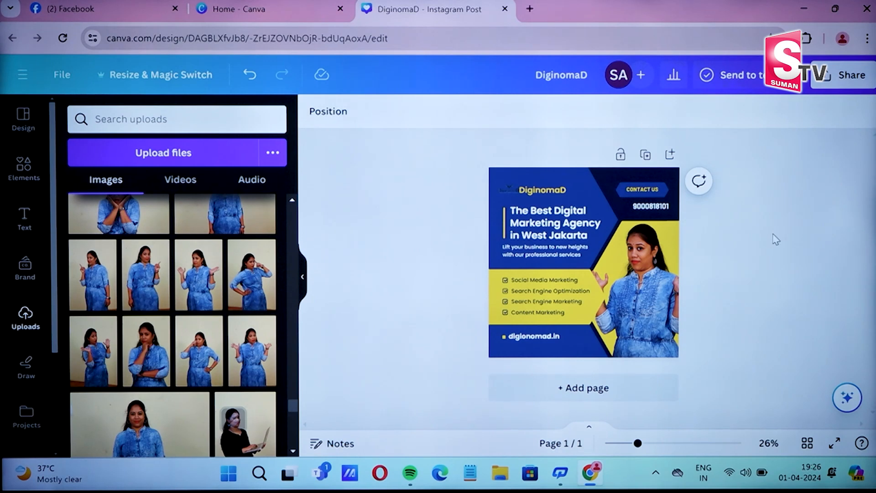
# - Select the blue shape behind the header and the page background
pyautogui.click(564, 169)
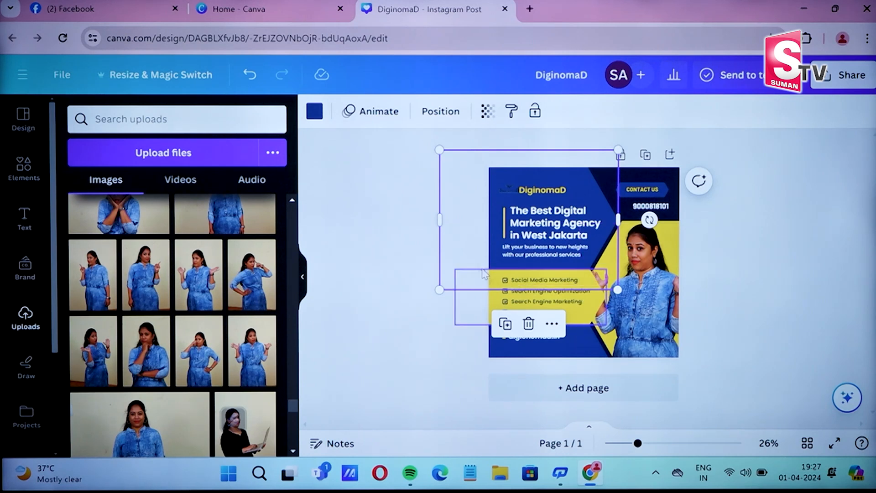
pyautogui.click(671, 168)
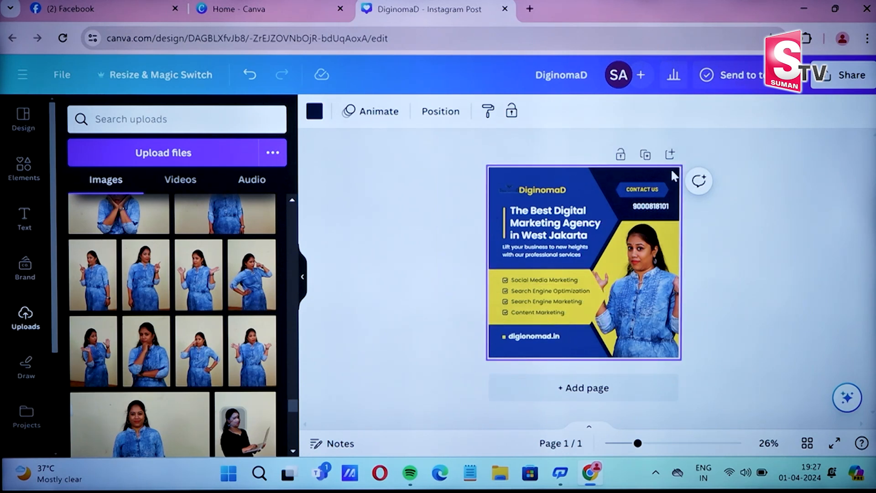
pyautogui.scroll(-3, 94, 351)
pyautogui.scroll(-5, 93, 349)
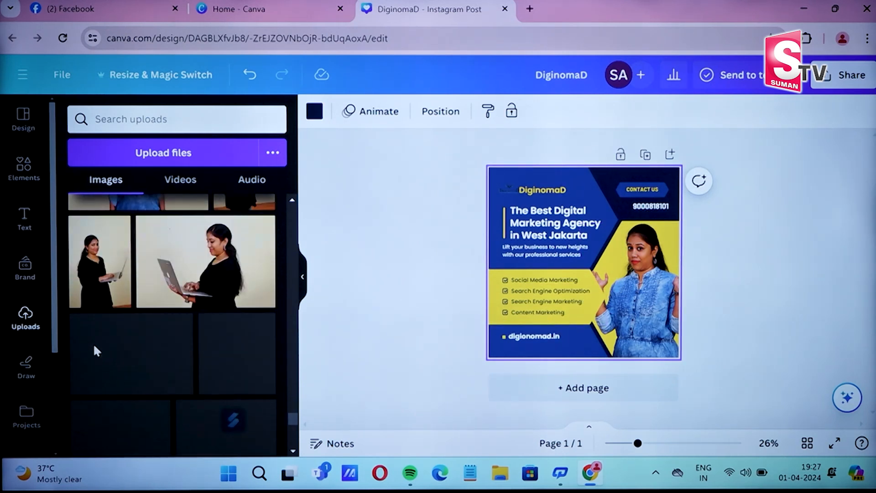
pyautogui.click(312, 111)
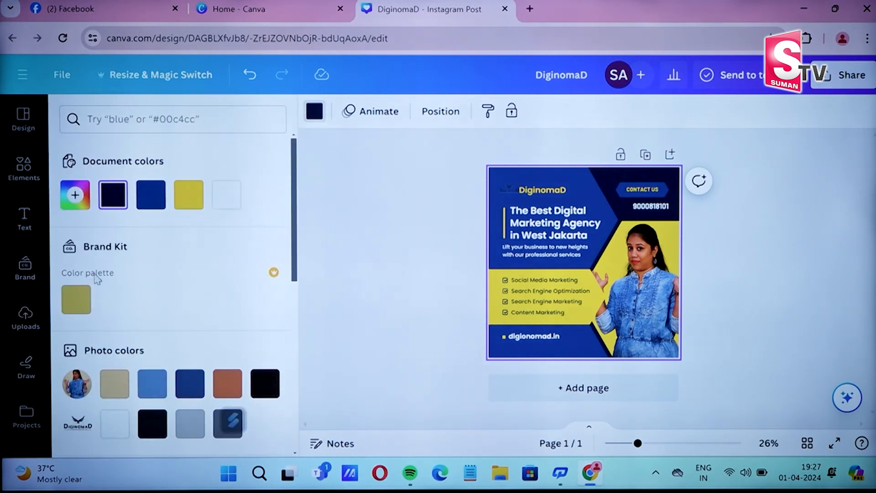
pyautogui.scroll(-3, 113, 317)
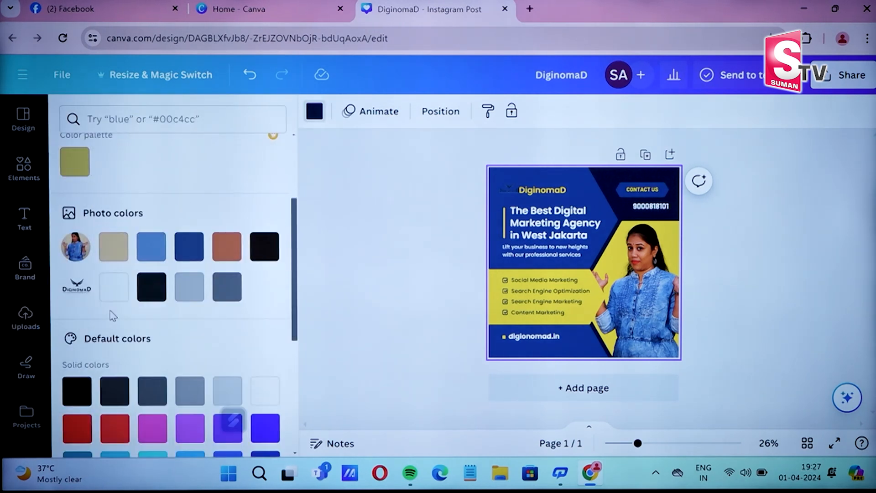
pyautogui.scroll(-6, 112, 314)
pyautogui.scroll(7, 109, 313)
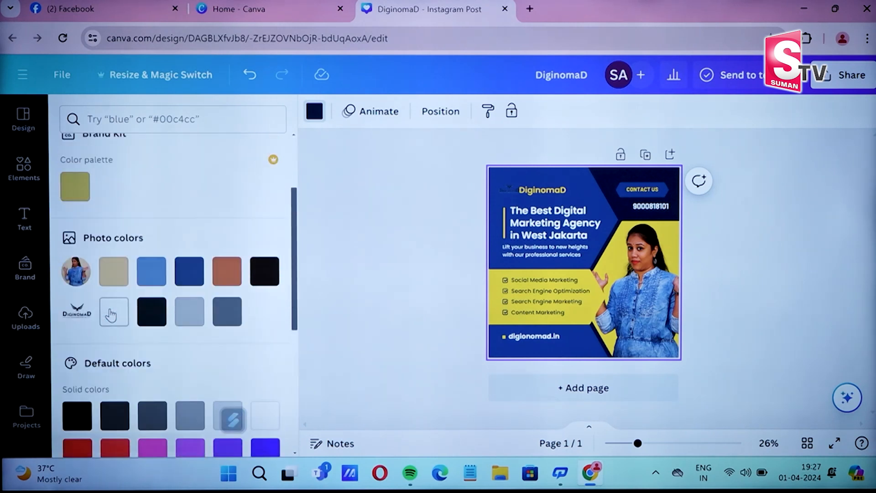
pyautogui.click(79, 194)
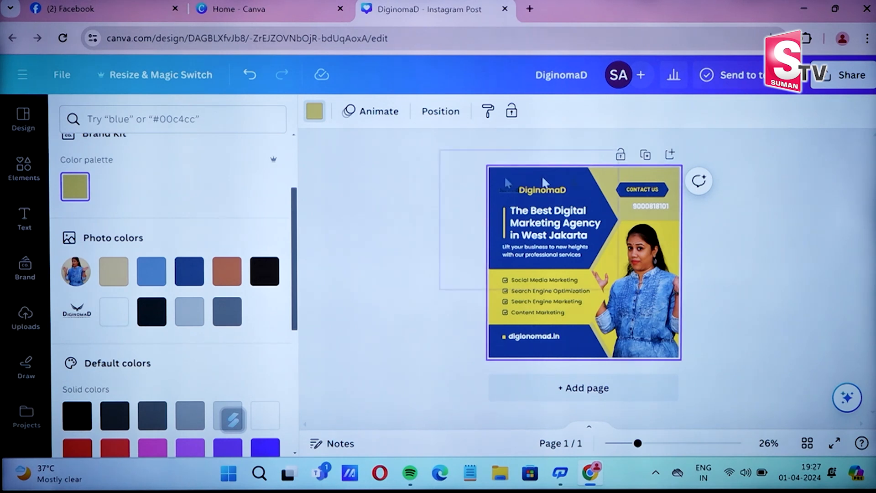
pyautogui.scroll(3, 109, 205)
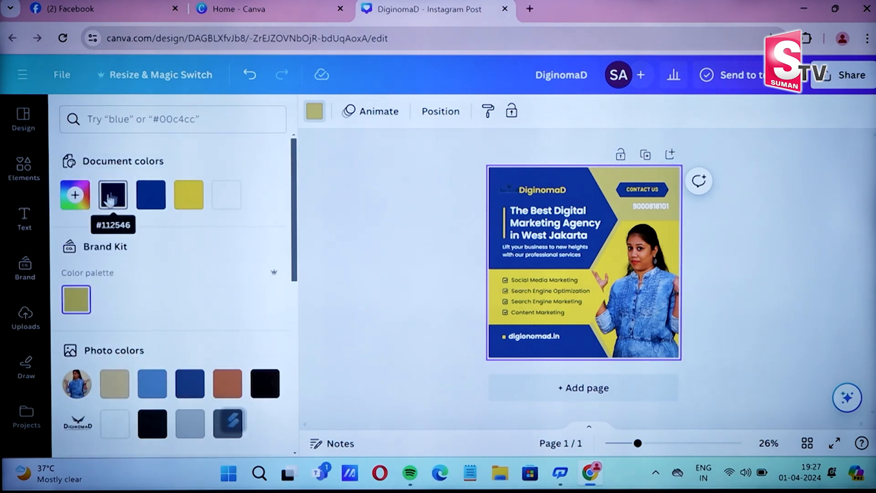
pyautogui.click(151, 195)
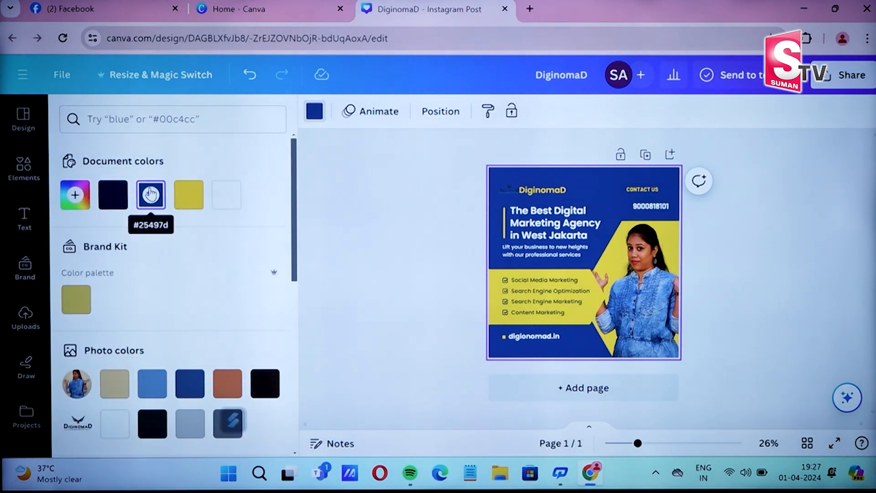
pyautogui.click(113, 194)
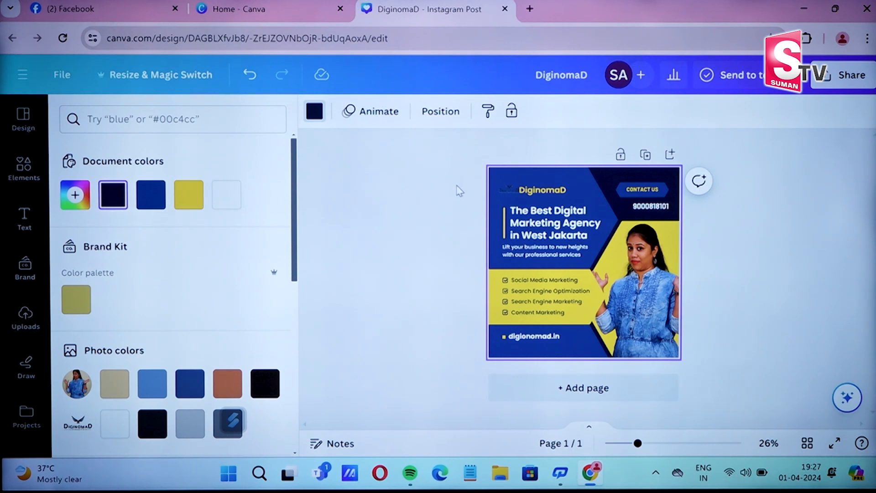
pyautogui.click(513, 155)
pyautogui.click(586, 169)
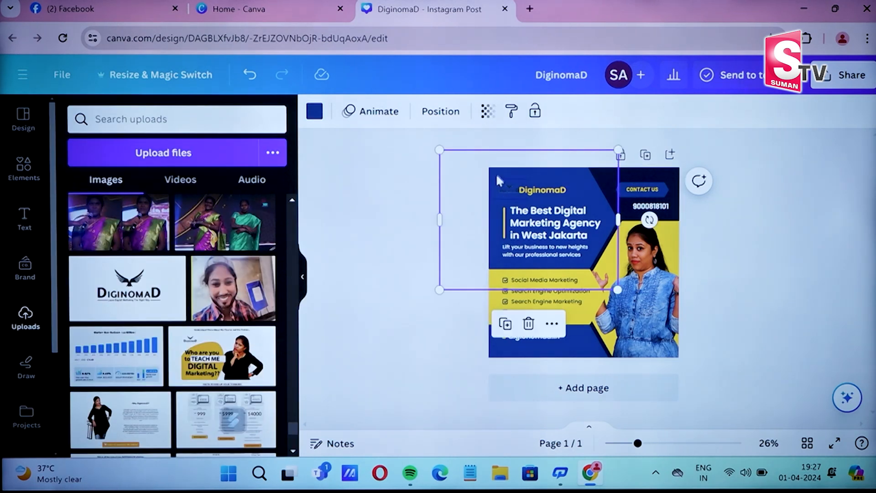
# - Make the top-left shape yellow #f9d200 and the DiginomaD text dark navy
pyautogui.click(316, 113)
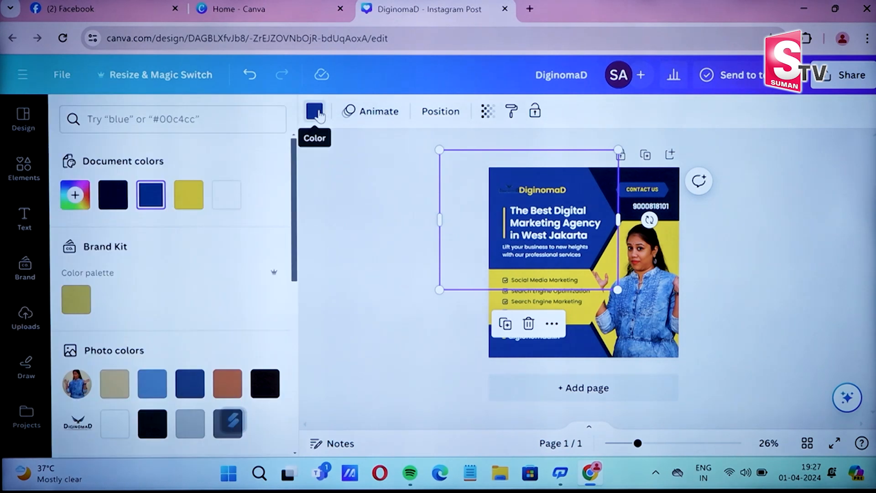
pyautogui.click(200, 203)
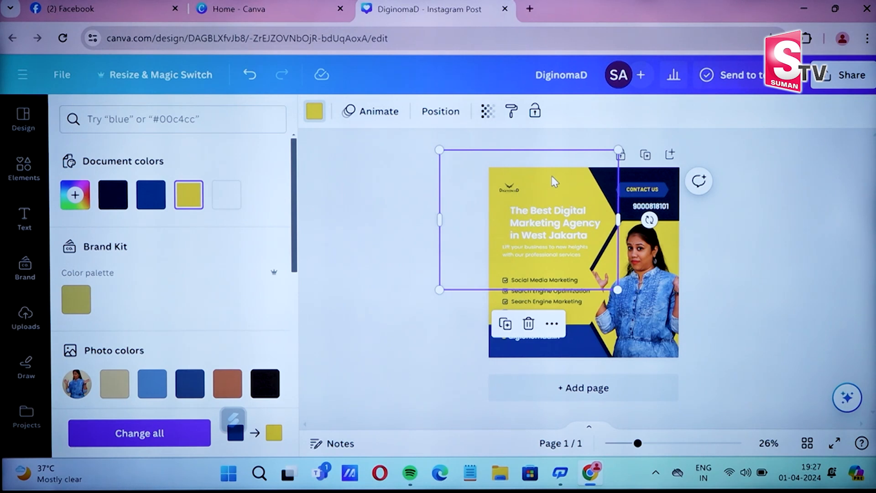
pyautogui.click(553, 194)
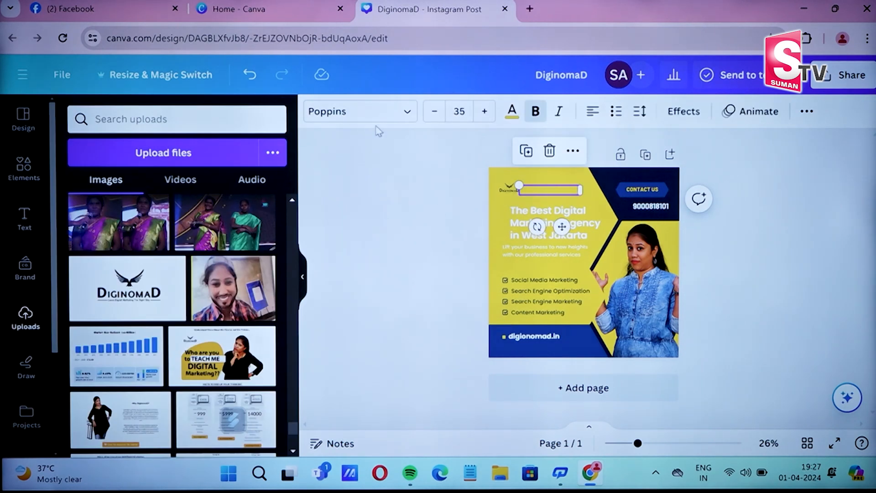
pyautogui.click(512, 113)
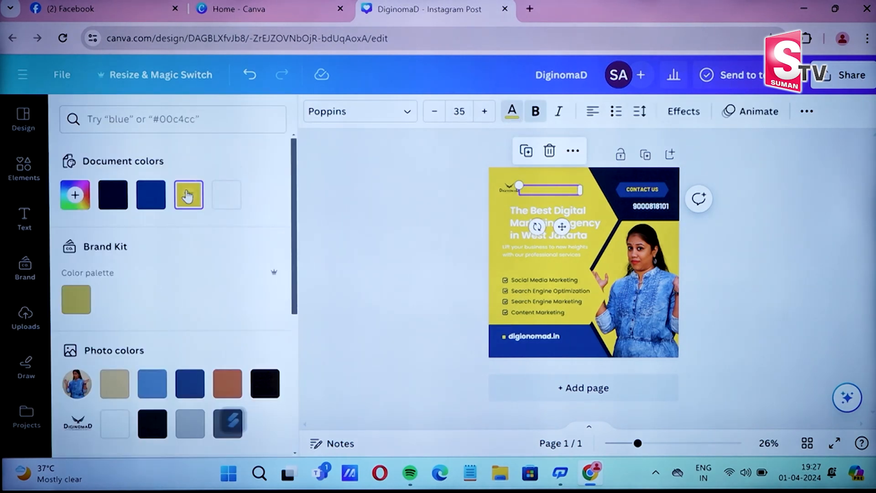
pyautogui.click(116, 201)
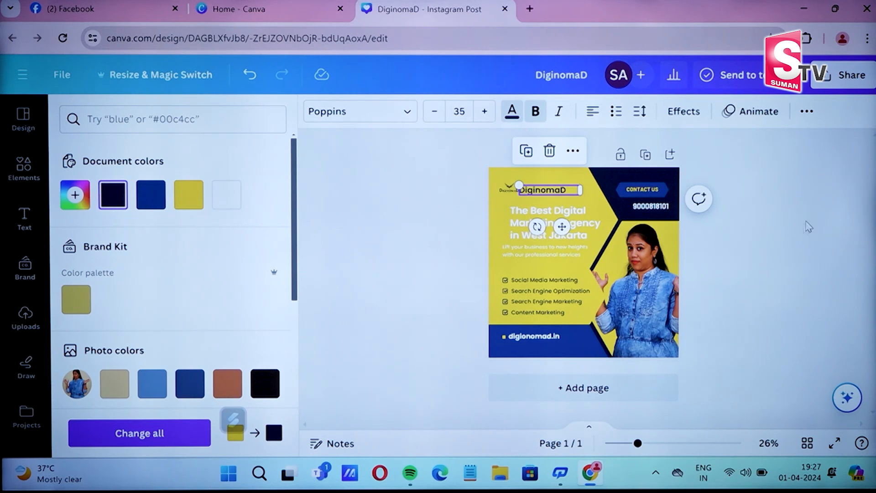
# - Colour the subtitle dark blue and the headline dark navy
pyautogui.click(527, 250)
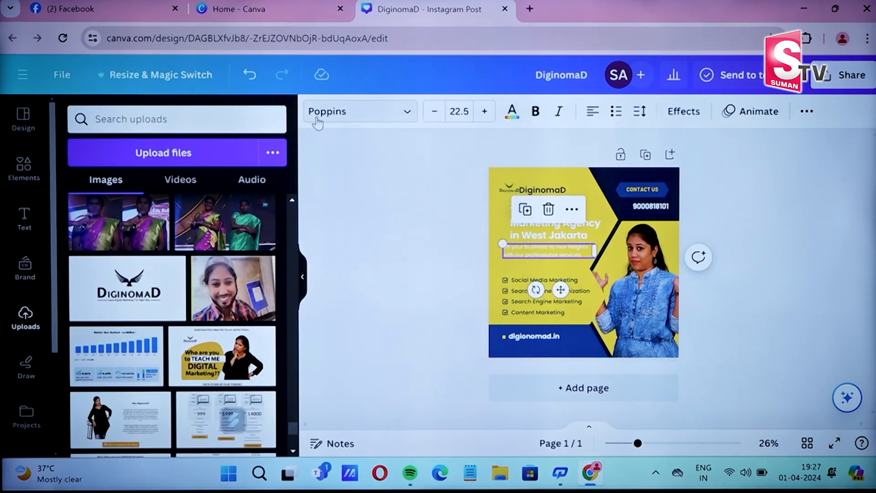
pyautogui.click(512, 111)
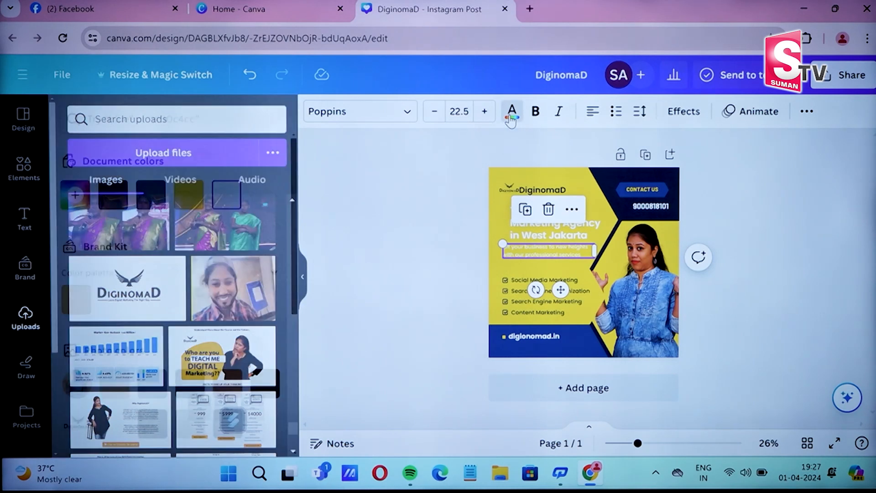
pyautogui.click(150, 194)
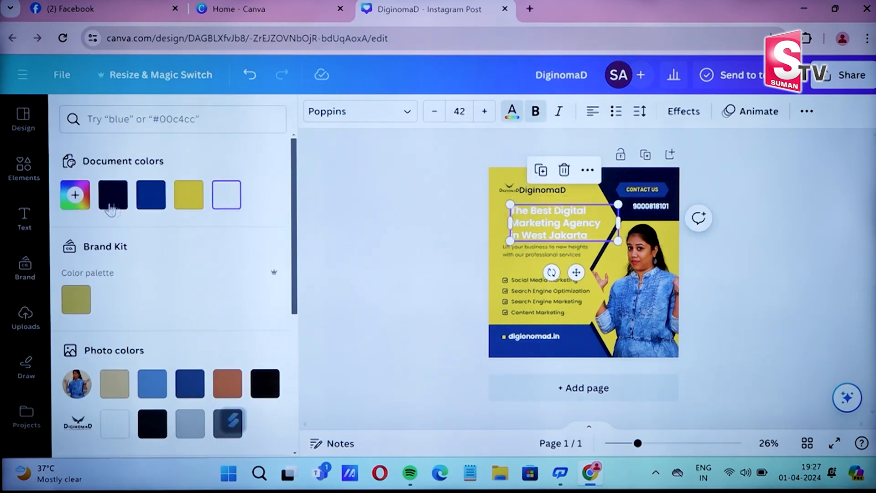
pyautogui.click(114, 206)
pyautogui.click(843, 248)
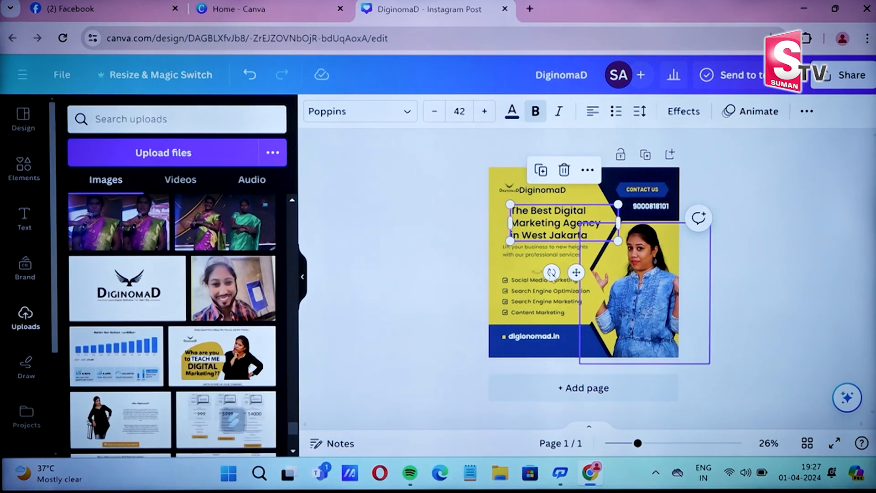
pyautogui.click(520, 279)
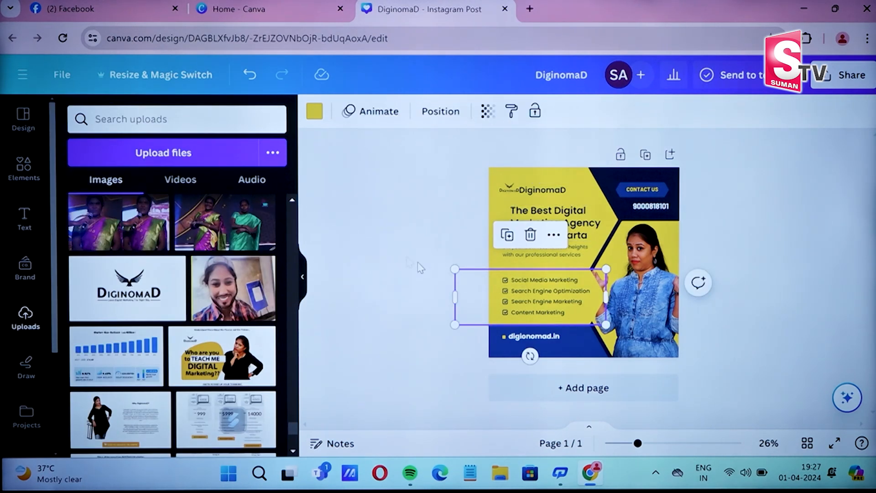
# - Fill the services box with navy and make Social Media Marketing white
pyautogui.click(315, 111)
pyautogui.click(115, 206)
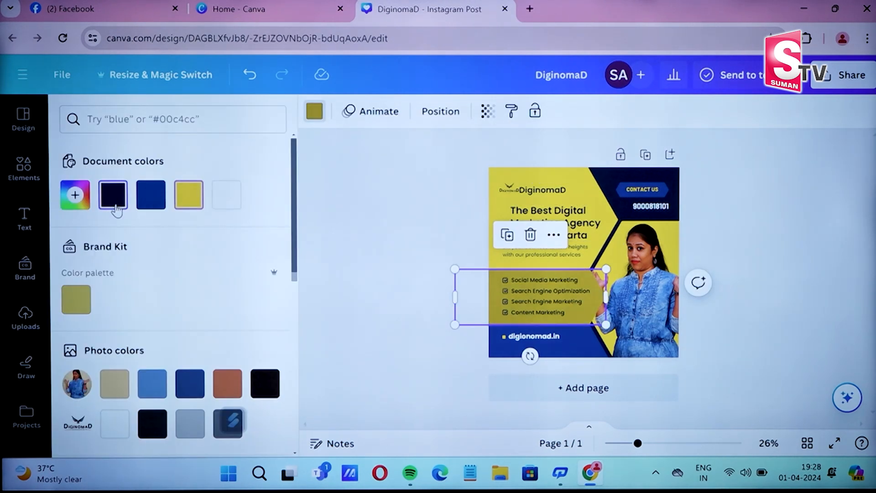
pyautogui.click(542, 279)
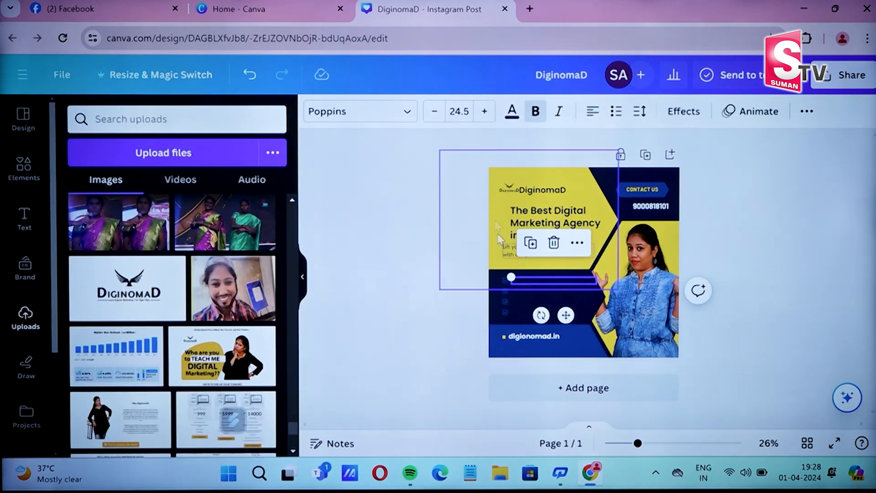
pyautogui.click(510, 113)
pyautogui.click(231, 202)
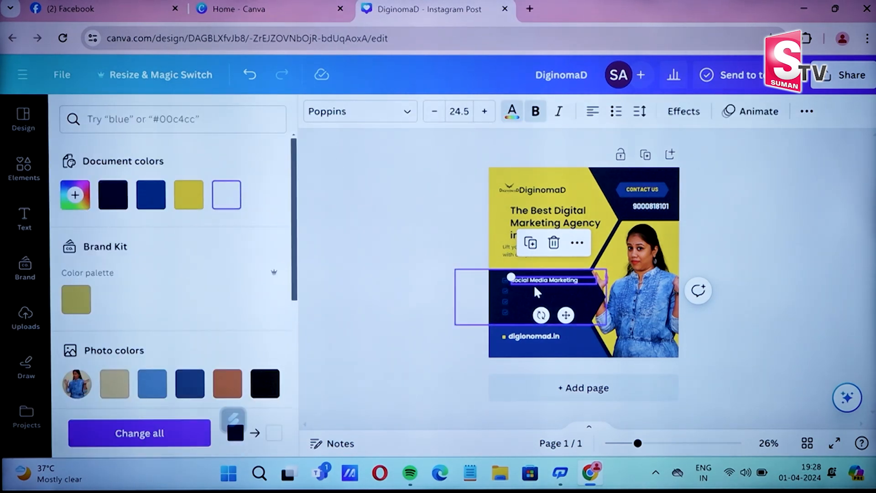
# - Make Search Engine Optimization, Search Engine Marketing and Content Marketing white
pyautogui.click(512, 291)
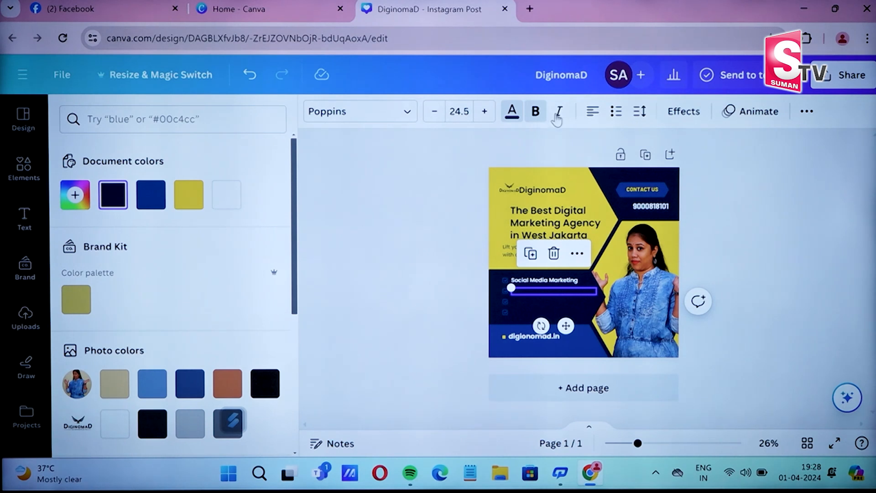
pyautogui.click(512, 114)
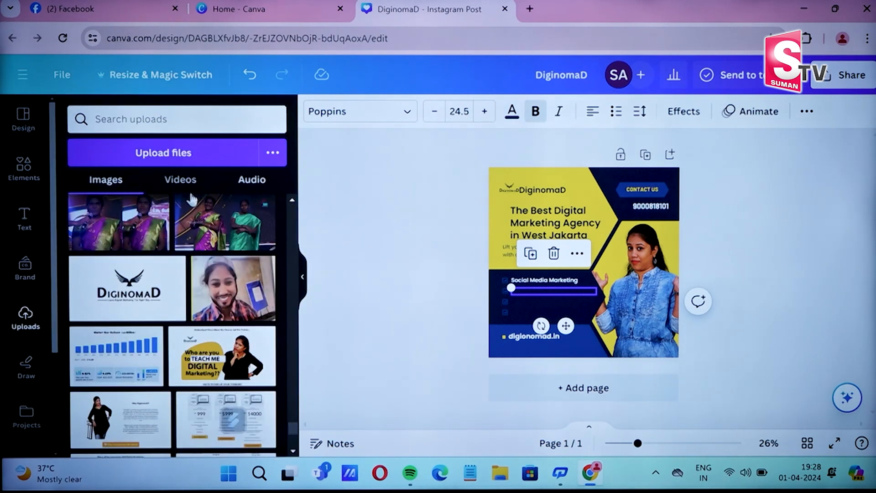
pyautogui.click(512, 112)
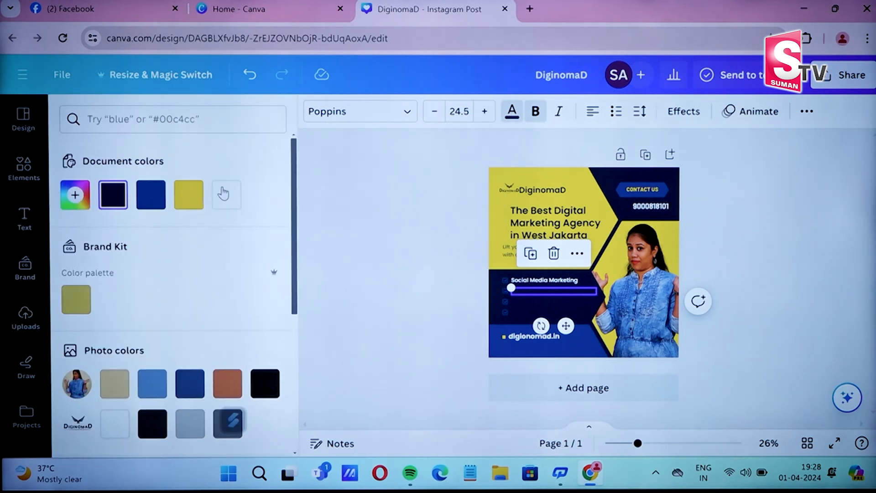
pyautogui.click(223, 193)
pyautogui.click(539, 302)
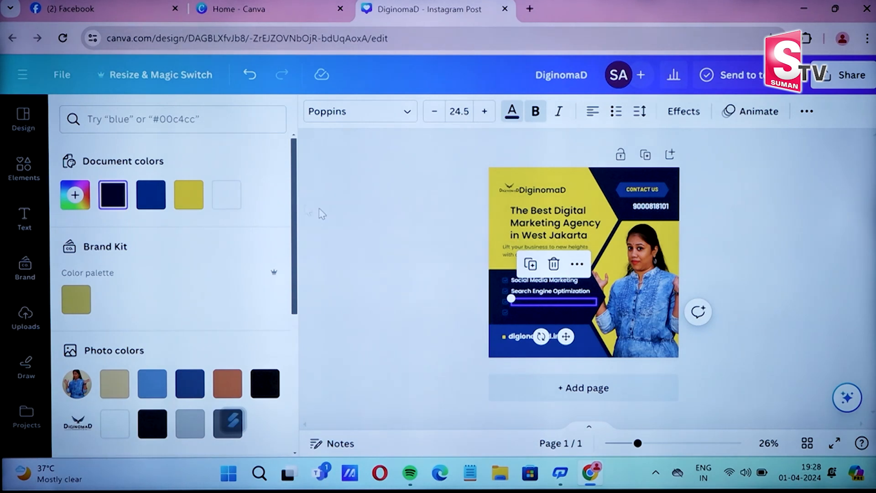
pyautogui.click(226, 194)
pyautogui.click(552, 317)
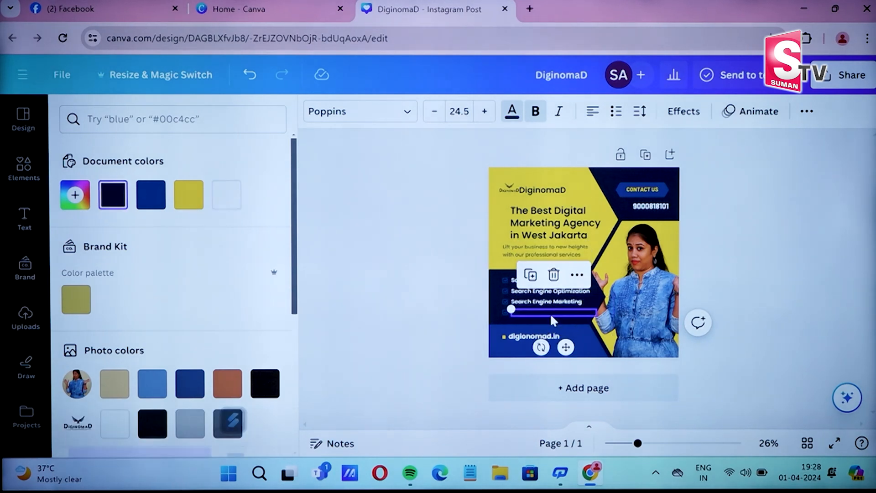
pyautogui.click(226, 206)
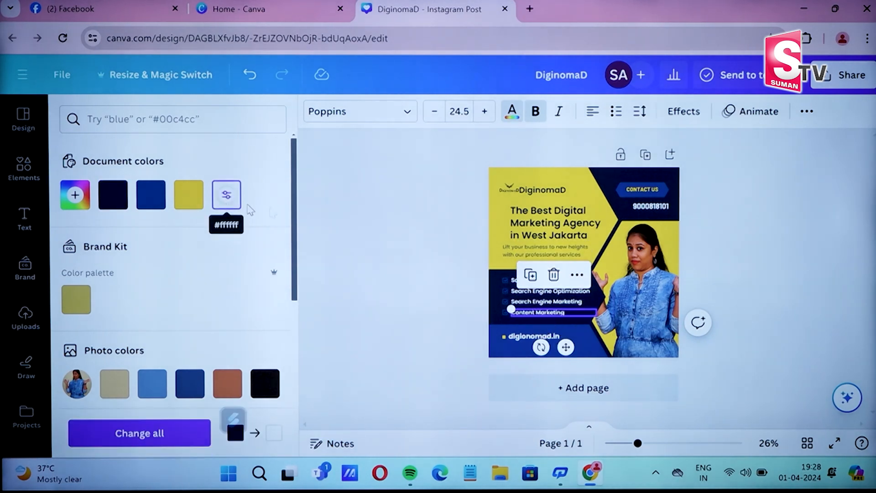
pyautogui.press('Escape')
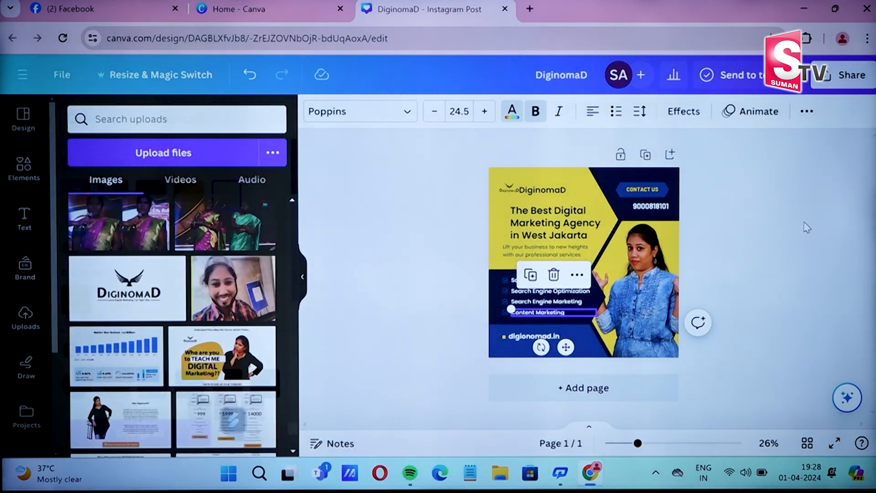
pyautogui.click(766, 239)
pyautogui.moveTo(439, 149); pyautogui.dragTo(553, 187)
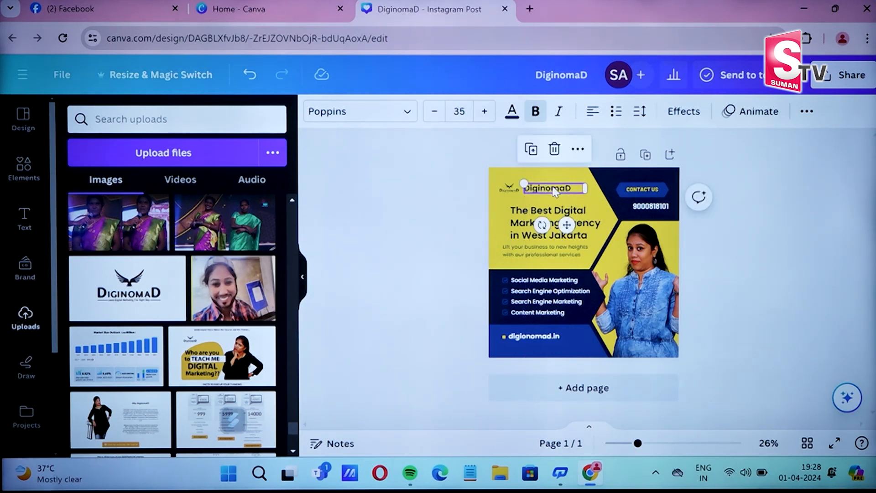
# - Leave the DiginomaD name shifted right of the logo and deselect it
pyautogui.click(805, 227)
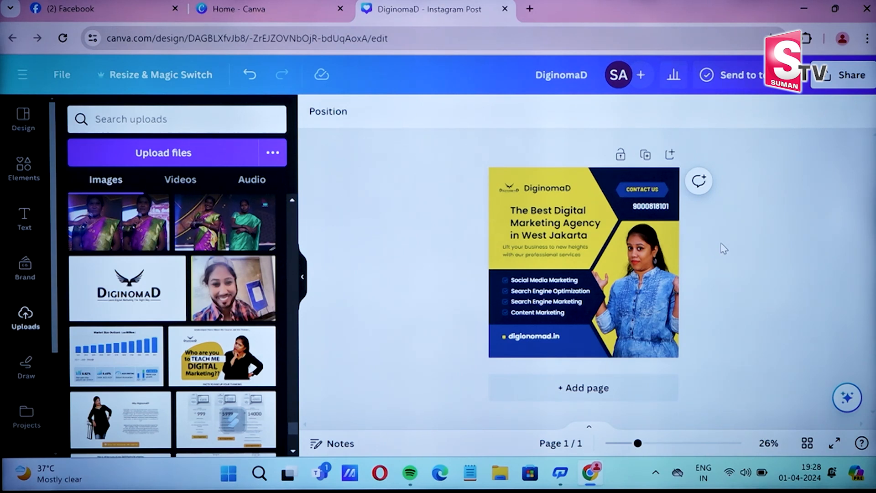
pyautogui.scroll(-10, 254, 333)
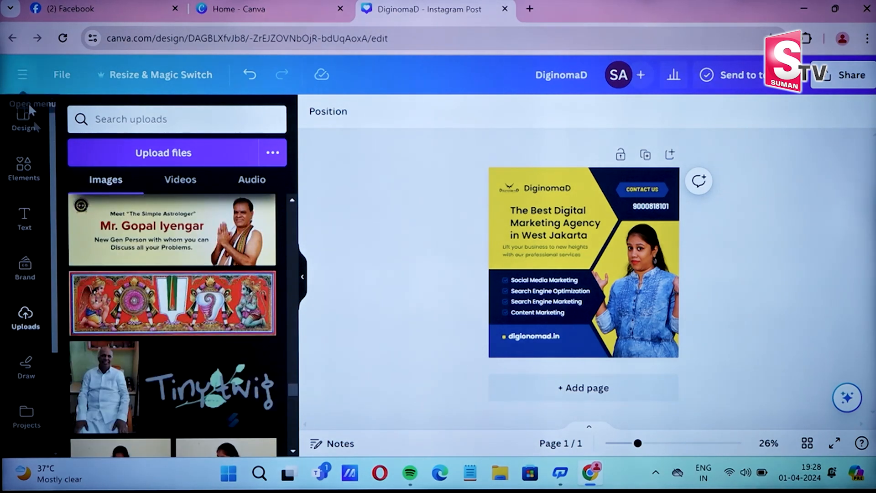
# - Translate the design into Telugu with Magic Switch and open the Telugu copy
pyautogui.click(105, 76)
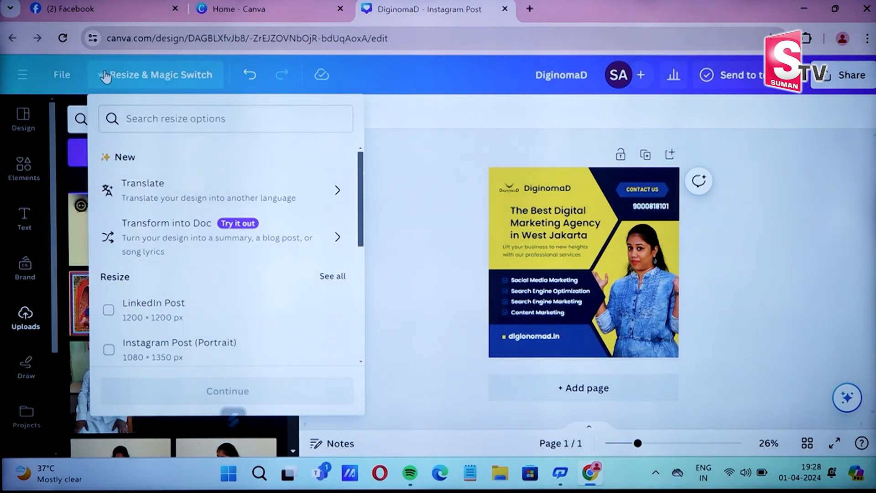
pyautogui.click(243, 200)
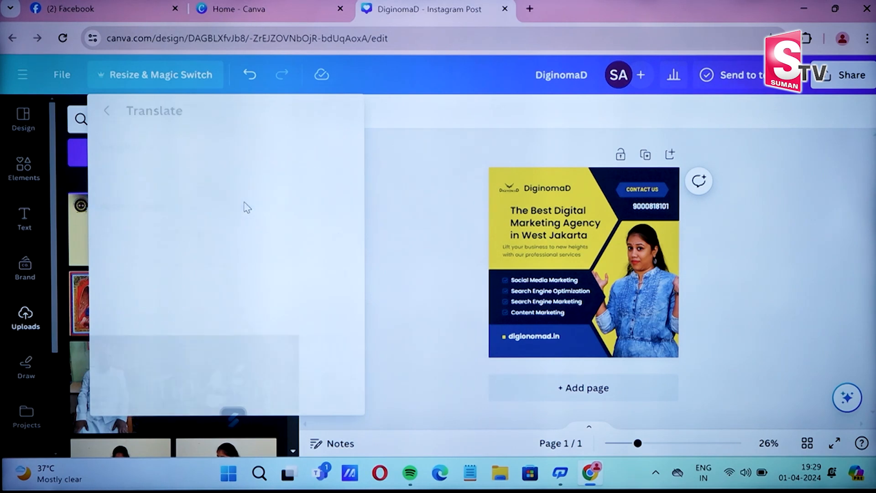
pyautogui.click(257, 173)
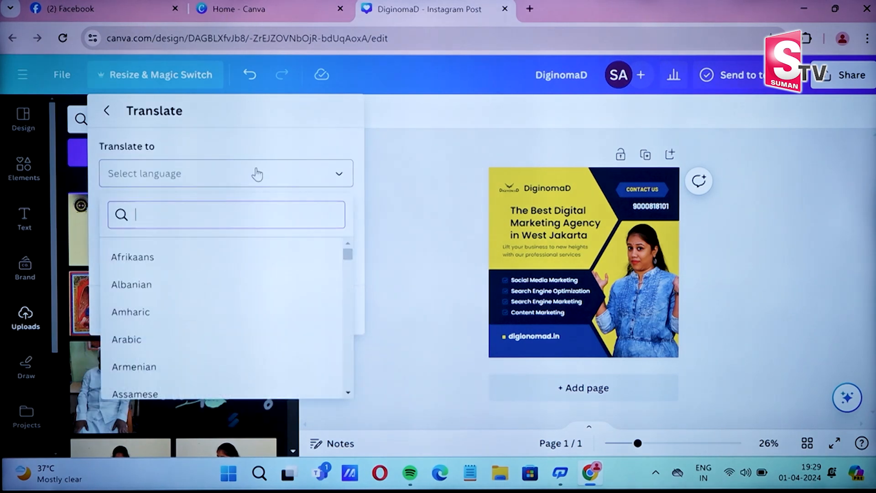
pyautogui.write('te')
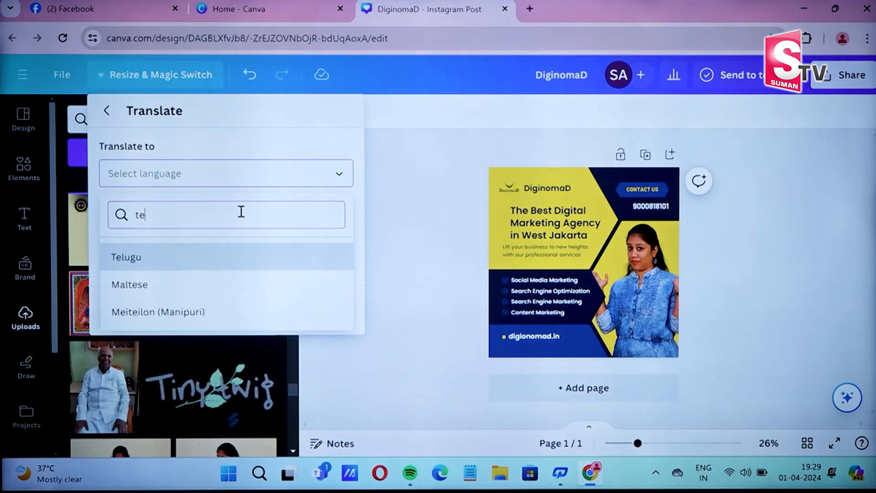
pyautogui.click(242, 262)
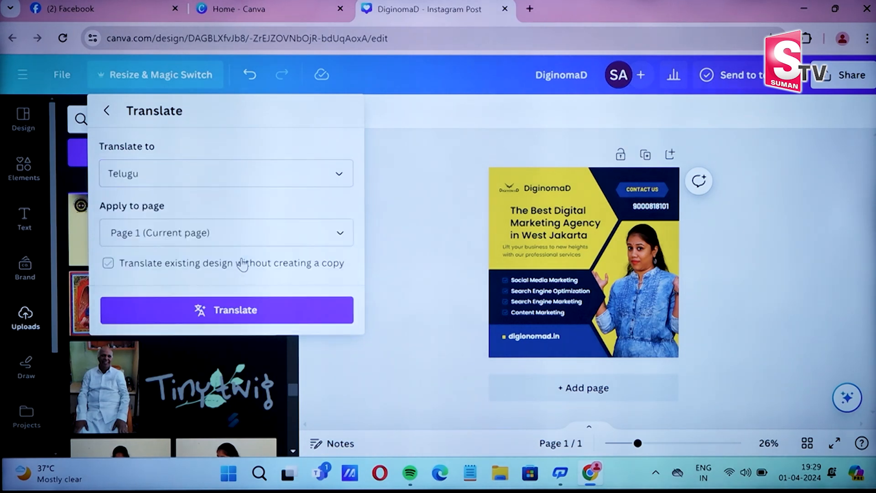
pyautogui.click(169, 315)
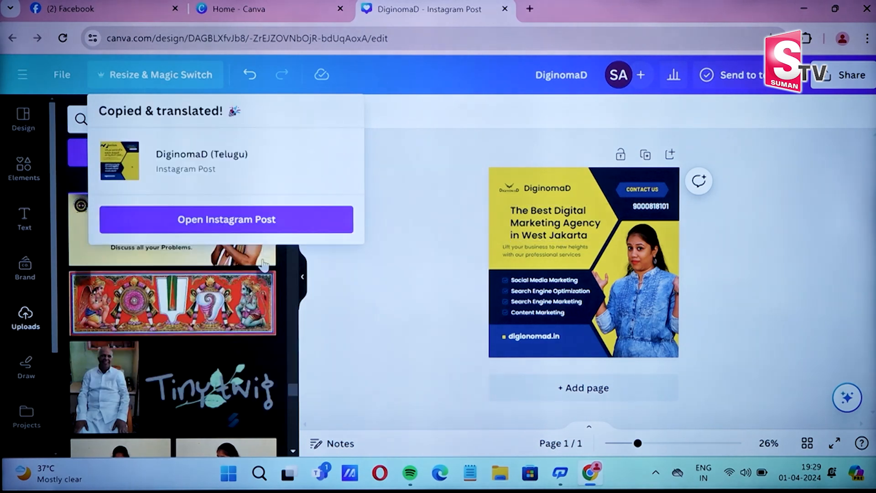
pyautogui.click(305, 217)
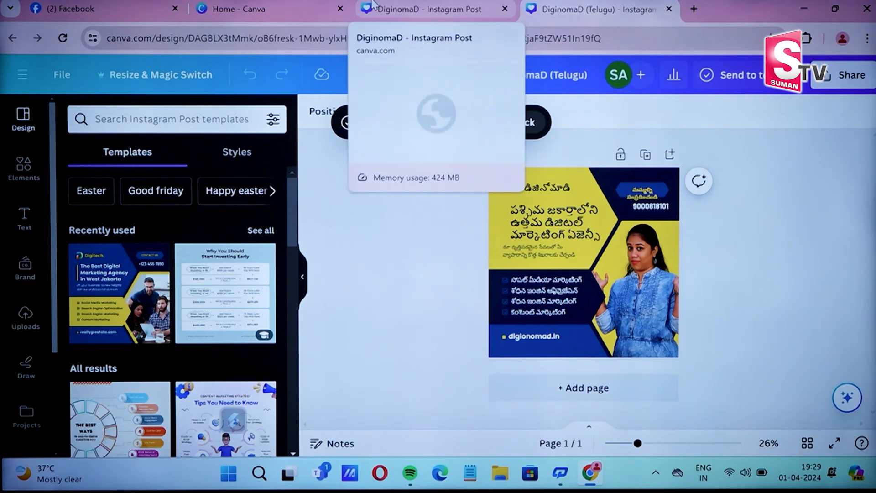
# - Switch back to the original English DiginomaD tab and dismiss the translation popup
pyautogui.click(374, 4)
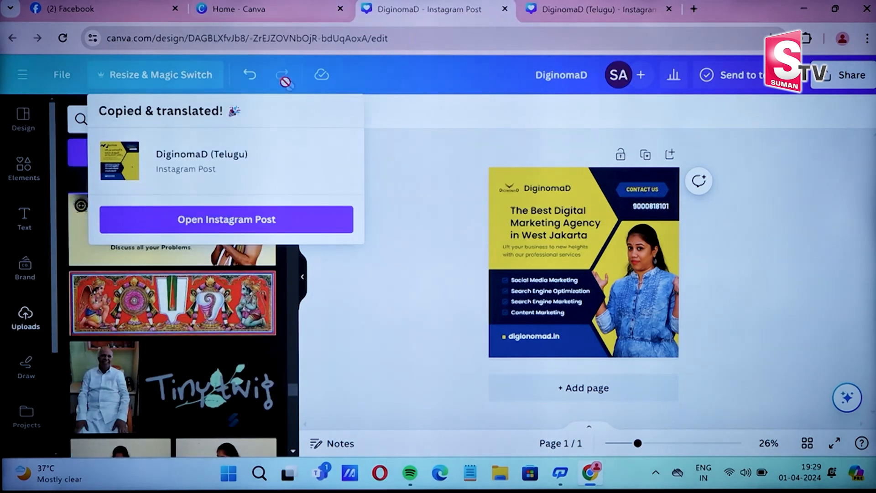
pyautogui.click(381, 264)
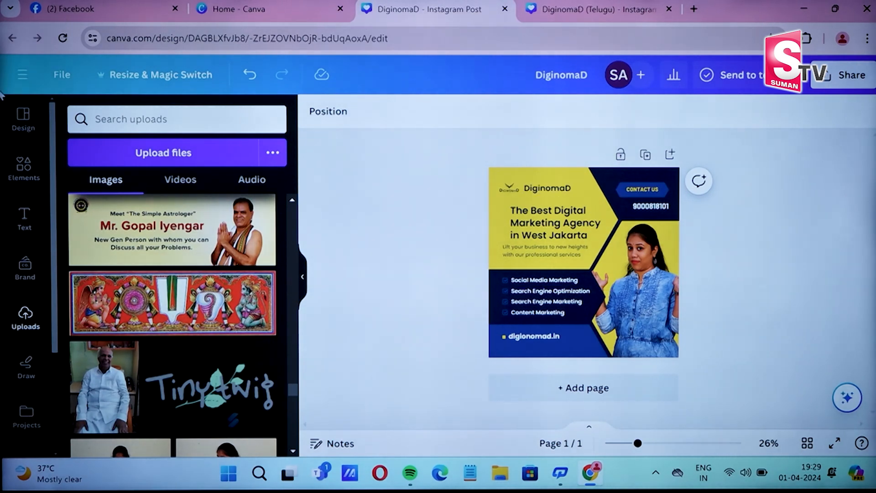
# - Translate the post into Hindi as 'DiginomaD (Hindi)', open that copy, then return to the English original
pyautogui.click(170, 77)
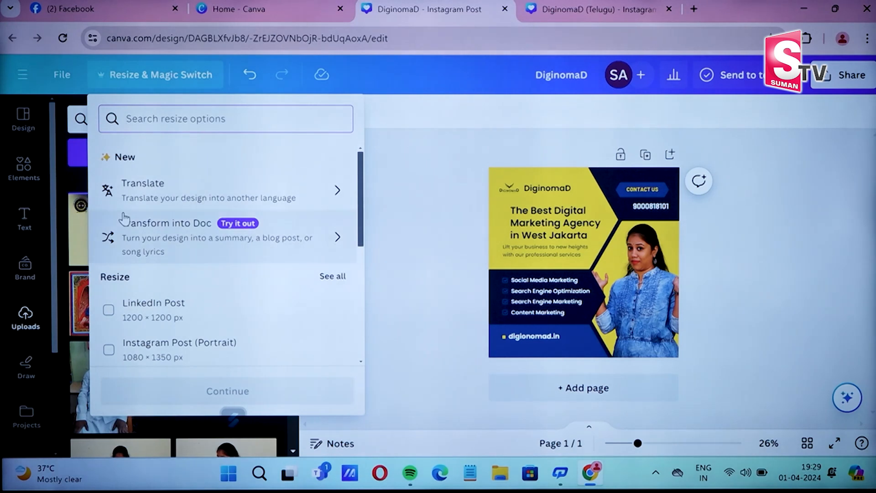
pyautogui.click(134, 198)
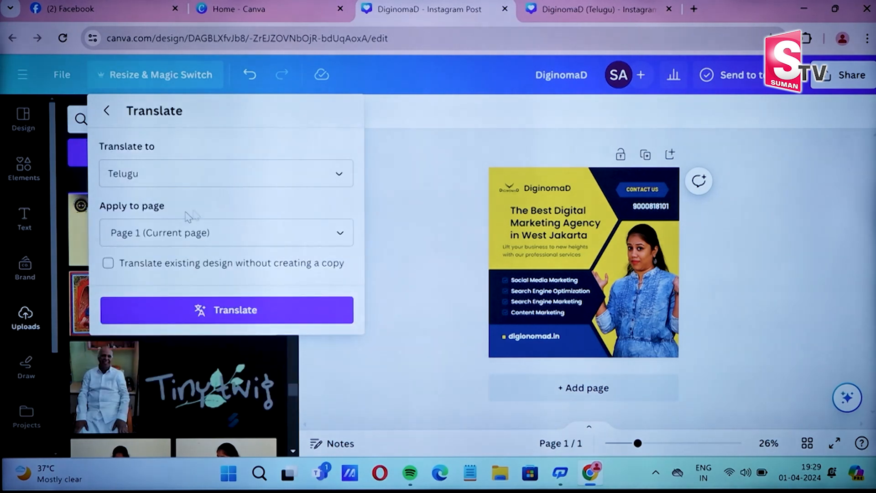
pyautogui.click(235, 184)
pyautogui.write('hin')
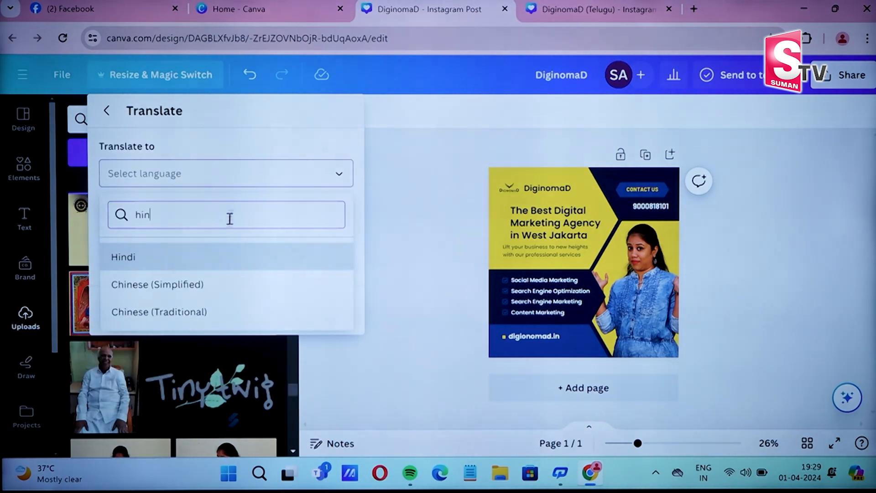
pyautogui.click(220, 258)
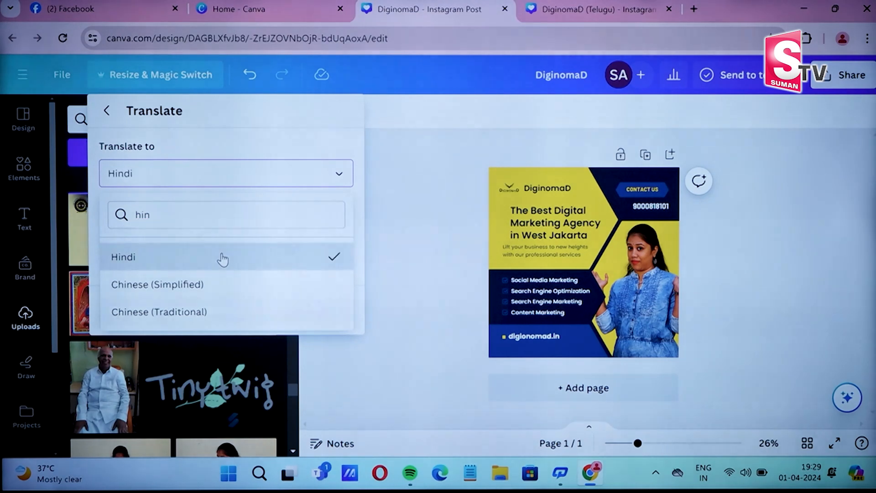
pyautogui.click(197, 314)
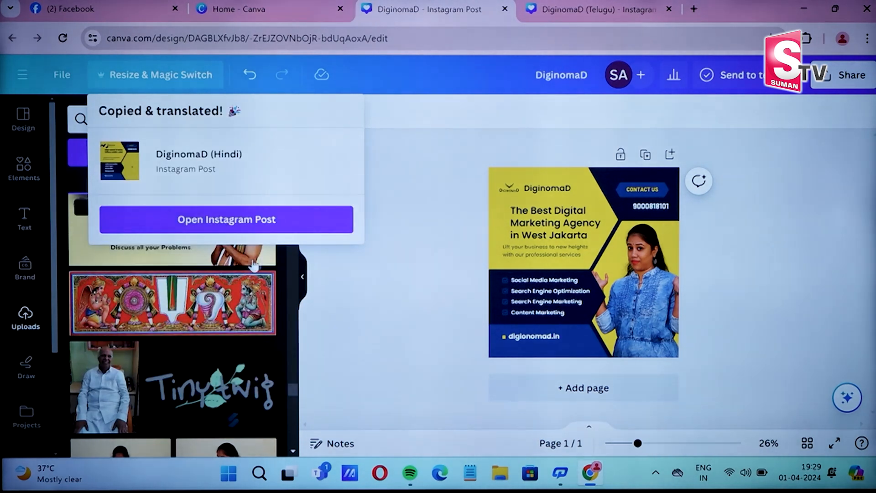
pyautogui.click(335, 225)
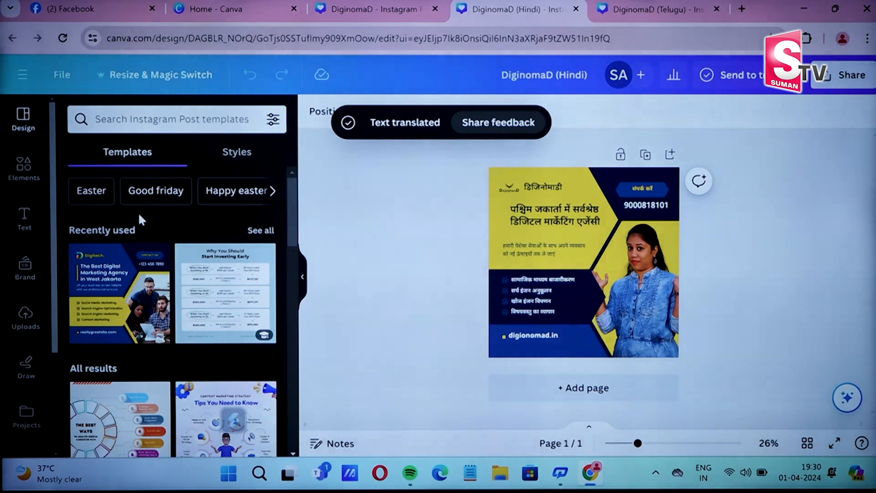
pyautogui.click(408, 12)
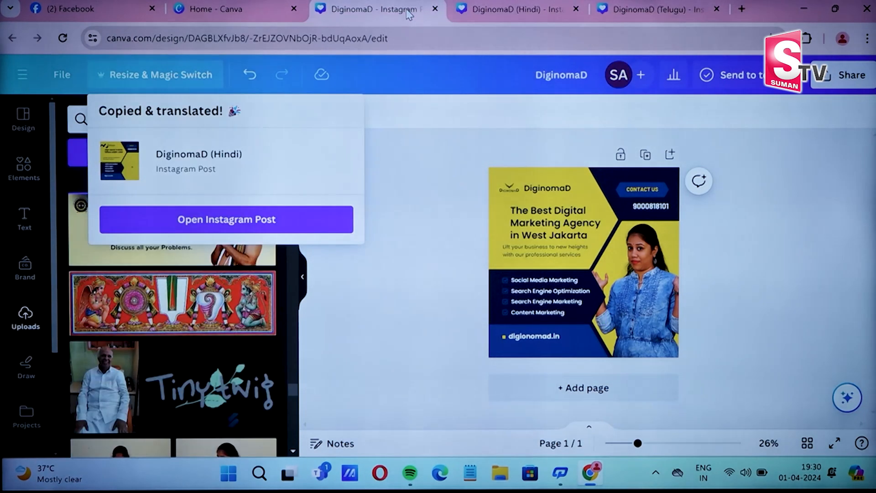